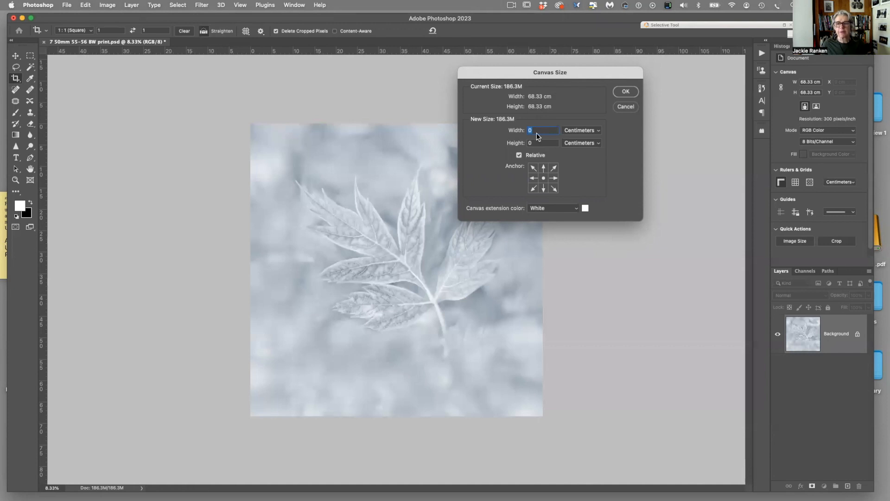
Extend the canvas by 5 cm in both width and height, relative to its current size, with a white extension
text(5)
key(Tab)
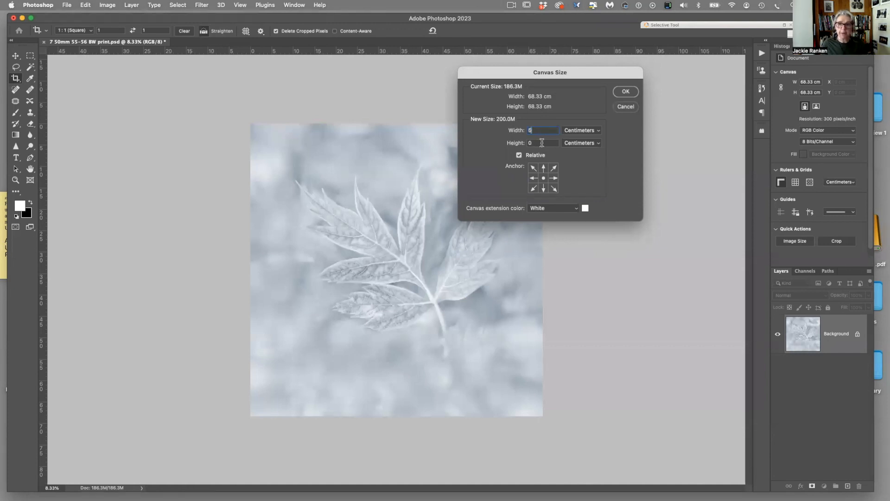
text(5)
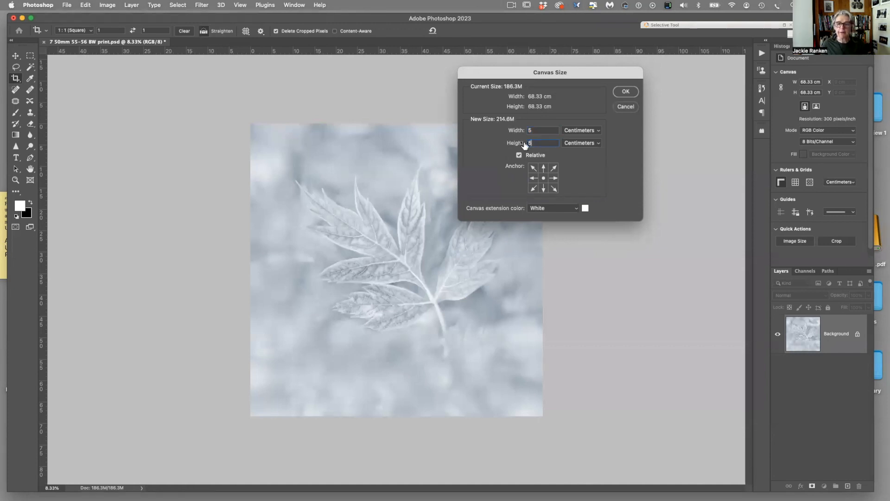
click(622, 91)
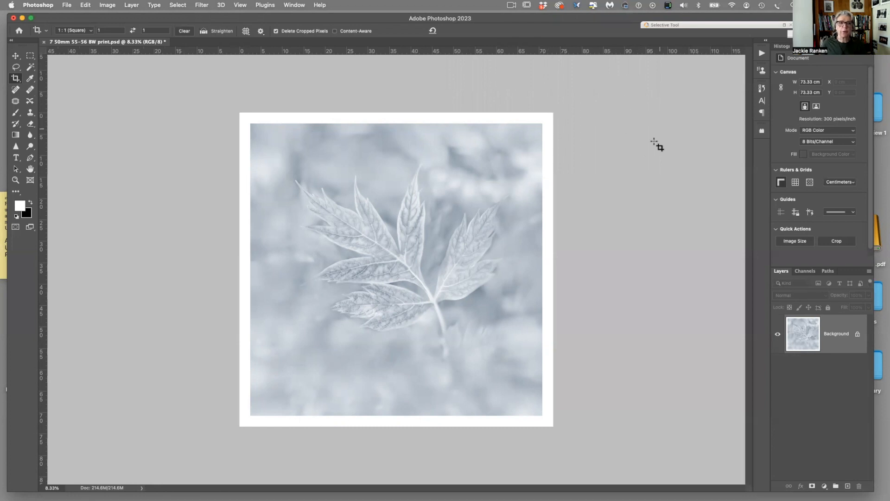
Try Medium Gray, Black and Custom as the colour of the workspace surrounding the canvas
right_click(620, 184)
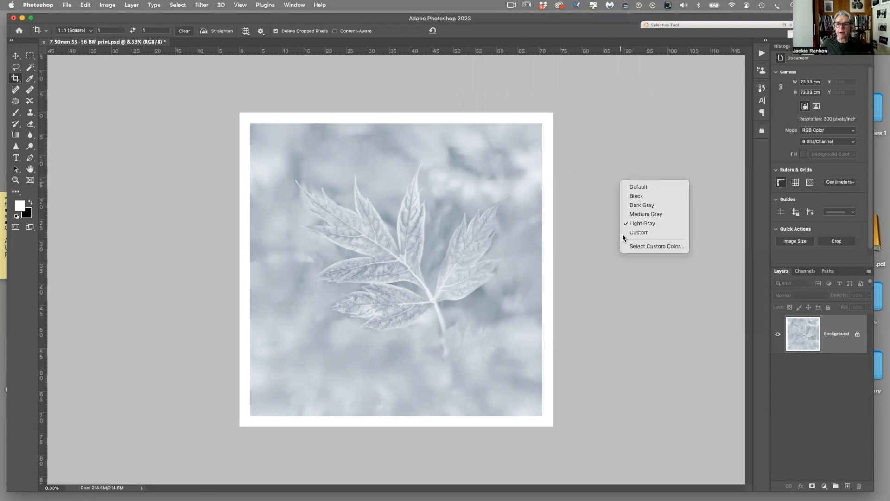
click(628, 215)
right_click(621, 172)
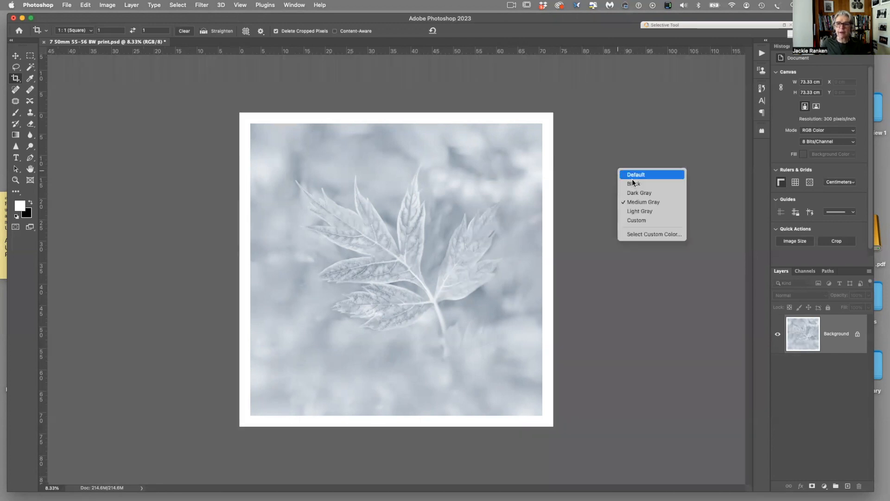
click(637, 184)
right_click(628, 181)
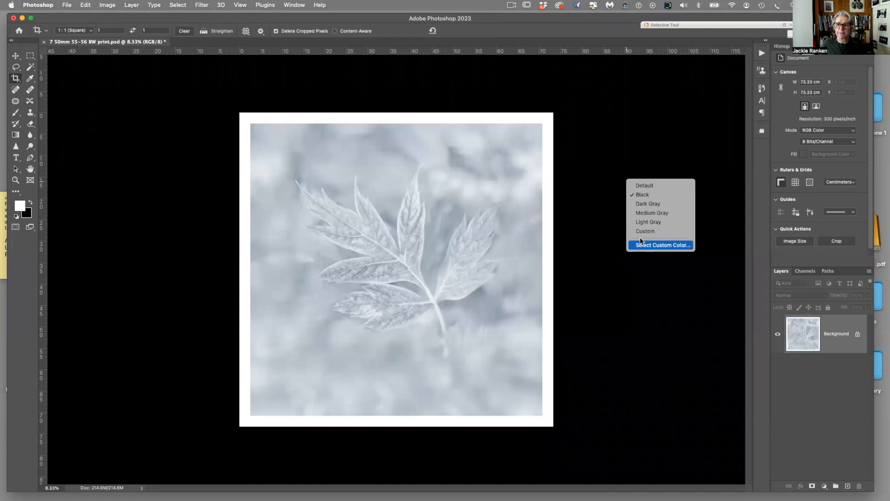
click(642, 231)
Change the custom colour of the workspace surrounding the canvas to the near-white fdfbfb
right_click(630, 229)
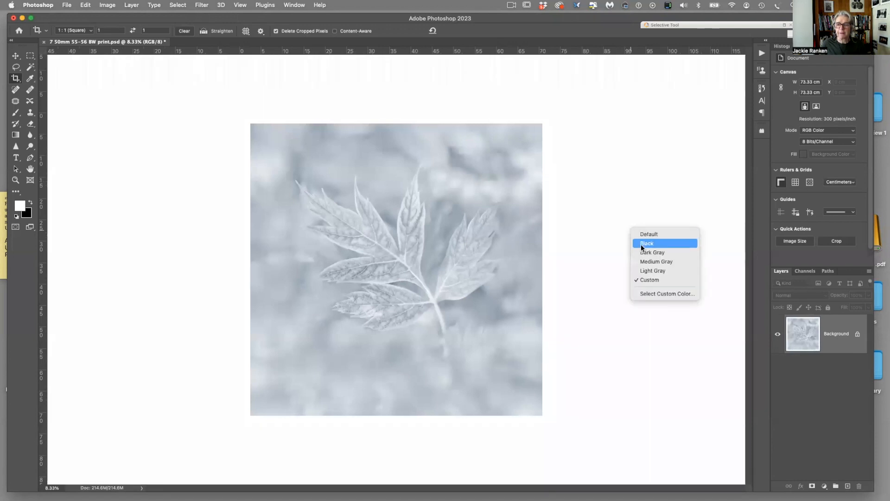
click(644, 291)
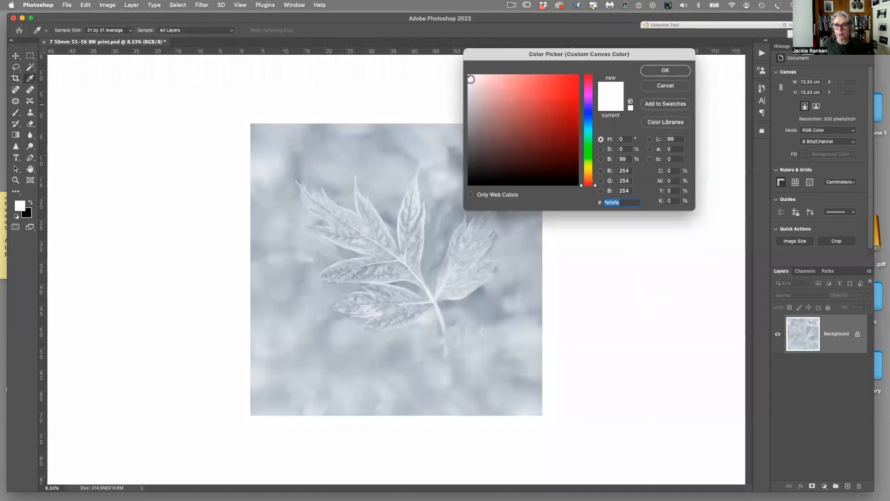
click(469, 76)
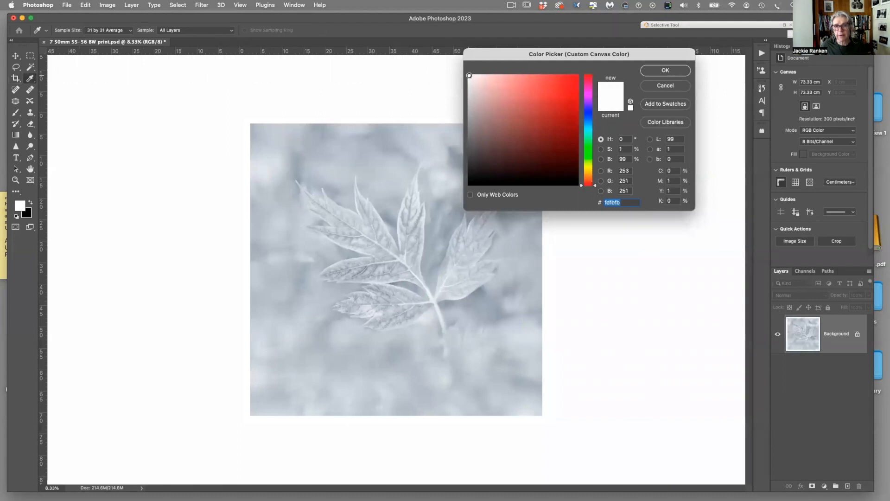
click(690, 69)
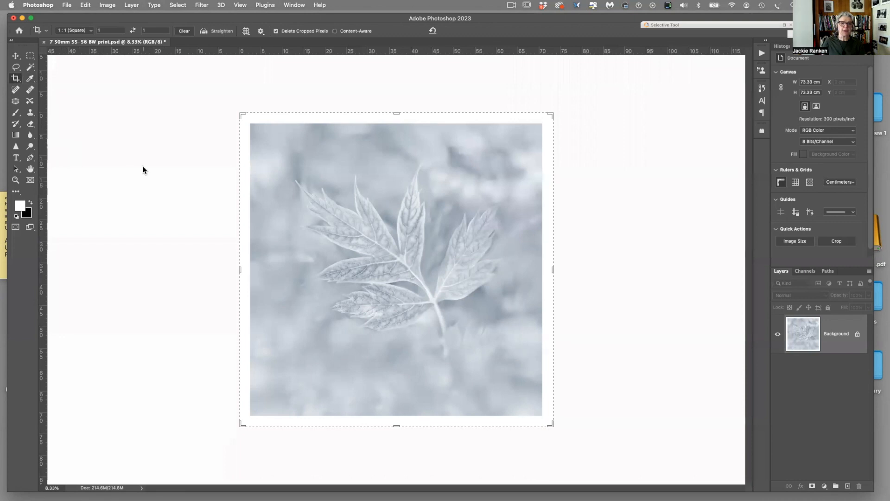
Leave cropping for the Move tool and set the workspace surrounding the canvas back to Light Gray
click(16, 56)
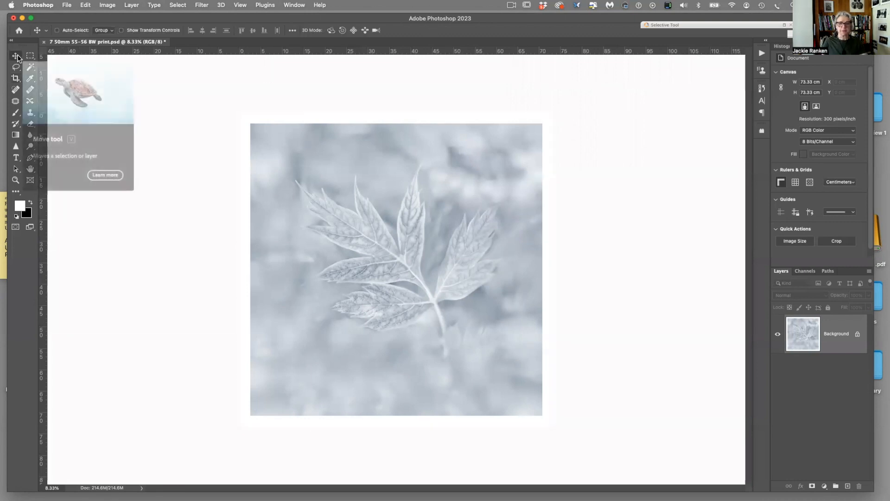
right_click(619, 344)
click(648, 384)
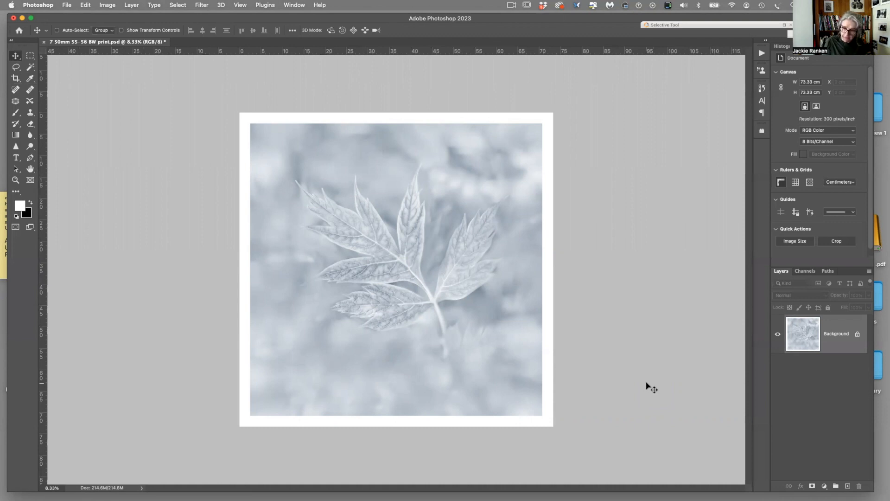
Duplicate the Background layer
key(super+j)
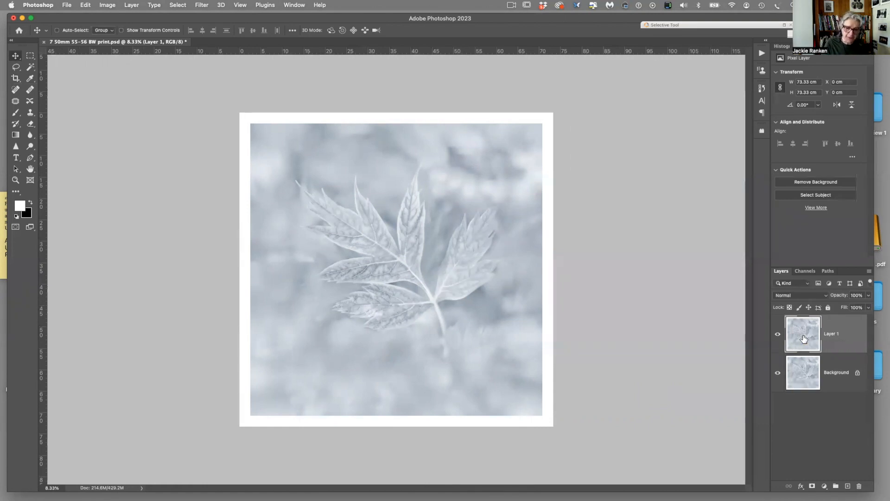
Set the Type tool to the Arial font in the Italic style
click(16, 159)
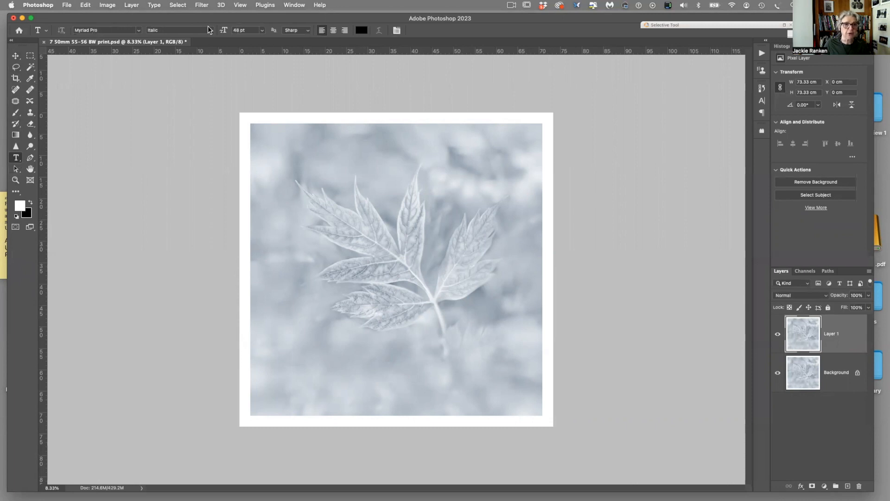
click(139, 31)
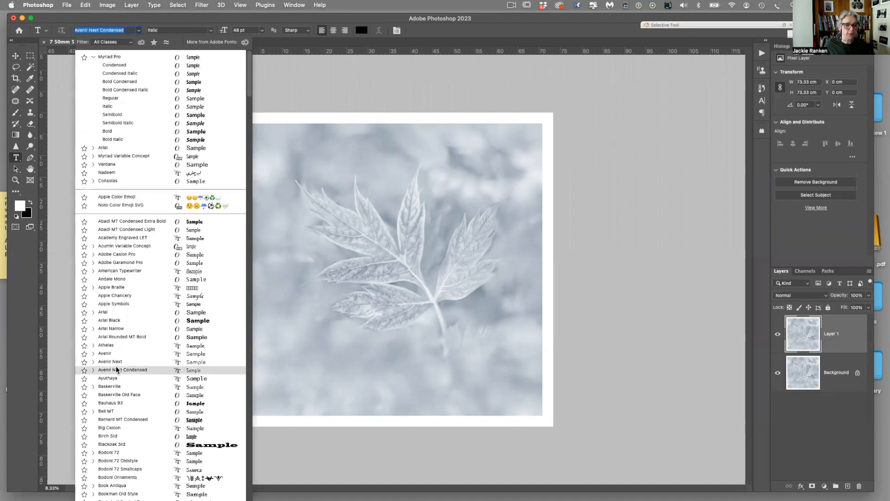
scroll(139, 419, down, 15)
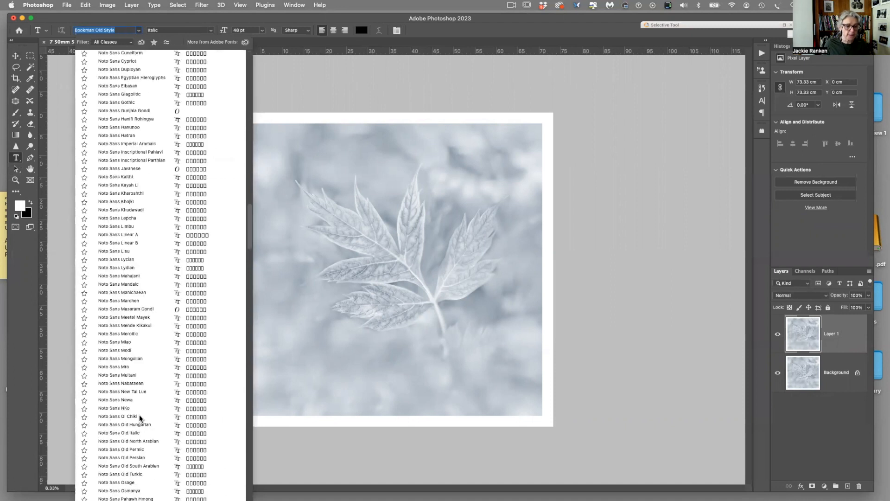
scroll(140, 419, up, 20)
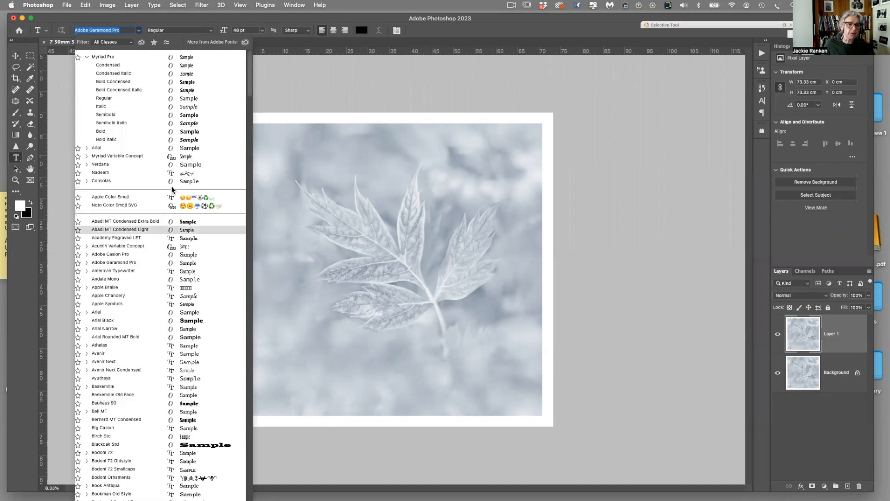
click(145, 321)
click(138, 30)
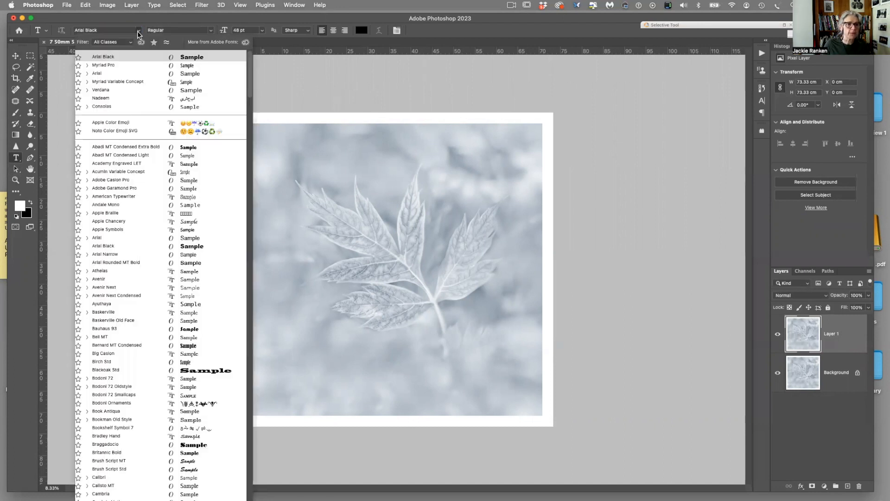
click(109, 238)
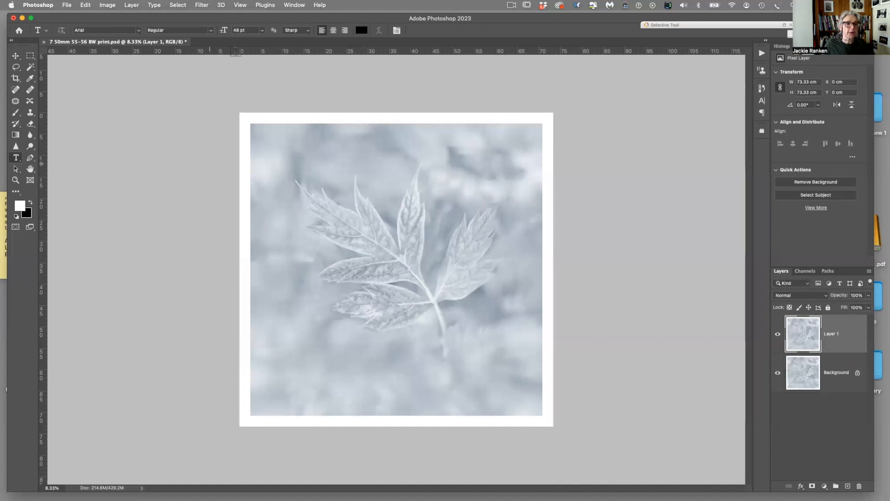
click(211, 31)
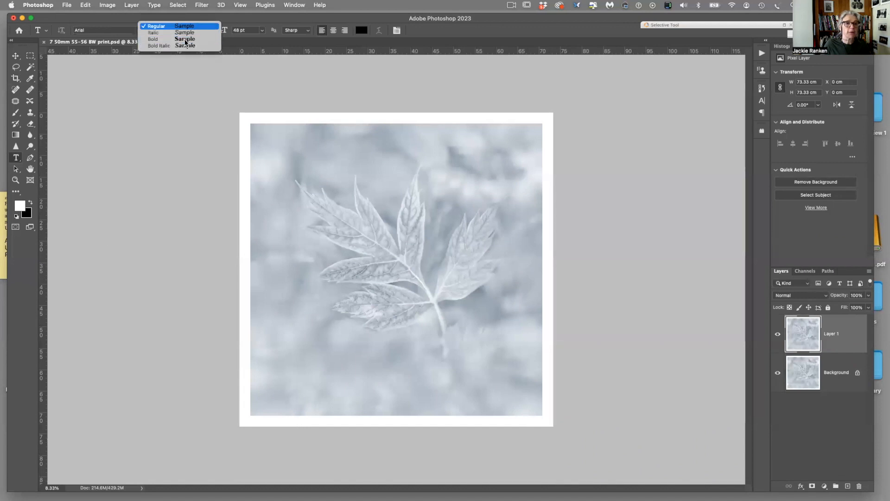
click(186, 33)
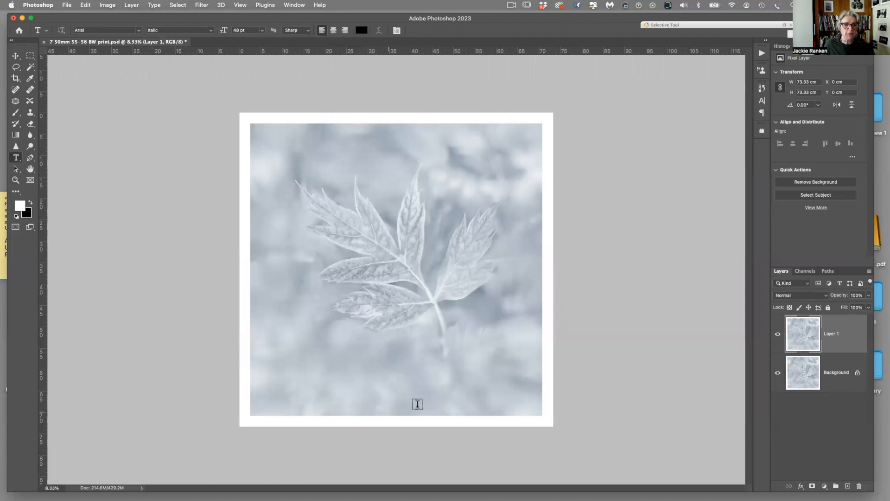
Start a text line in the white border below the photo and move it close to the photo's lower-left corner
click(283, 420)
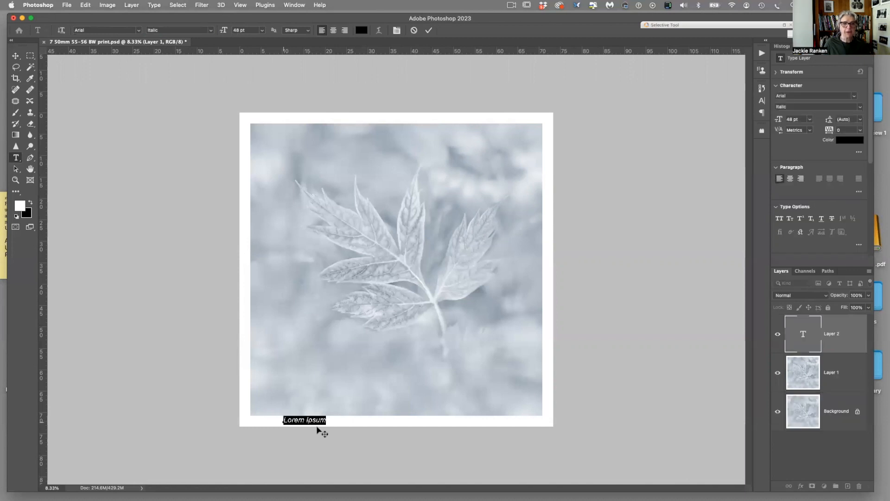
drag(339, 424, 322, 425)
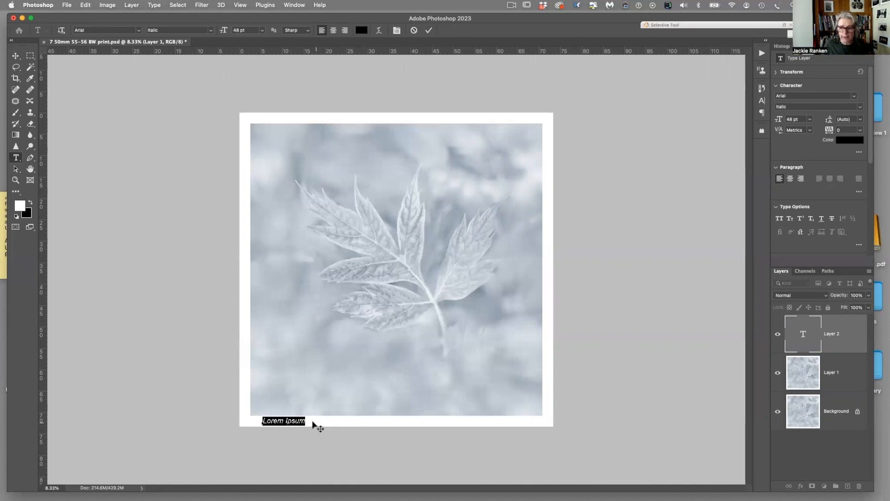
drag(299, 421, 328, 374)
drag(288, 421, 332, 384)
click(280, 420)
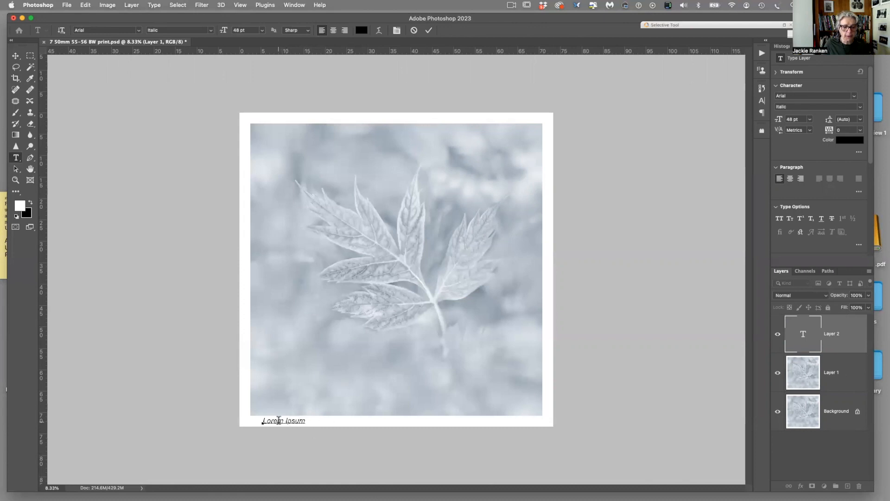
mouse_move(281, 431)
mouse_down()
mouse_move(294, 413)
mouse_move(312, 444)
mouse_move(492, 435)
mouse_move(491, 415)
mouse_move(242, 399)
mouse_move(284, 415)
mouse_move(272, 430)
mouse_up()
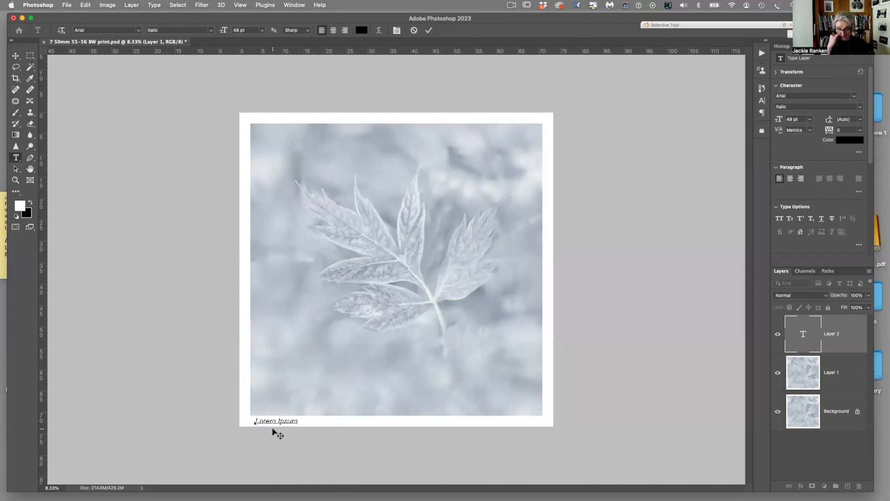
Replace the placeholder text in the lower-left border with the title "Leaf Study" and commit it
drag(299, 420, 242, 422)
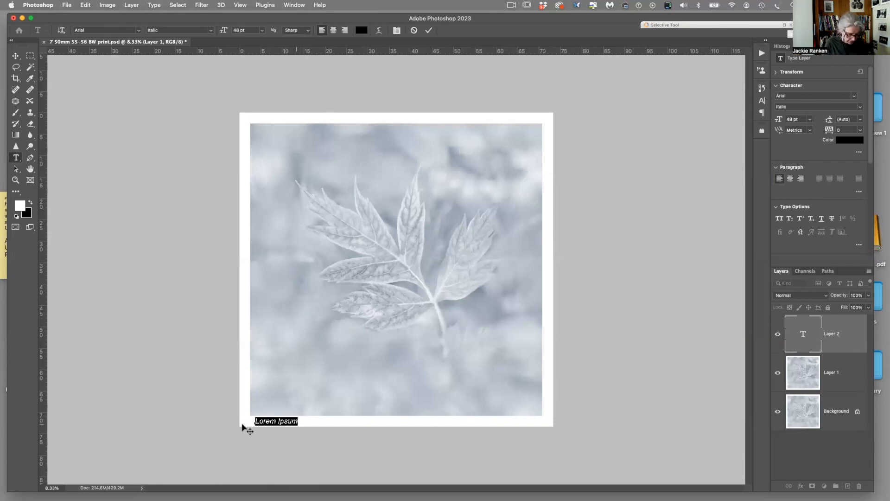
key(BackSpace)
text(Leaf Stud)
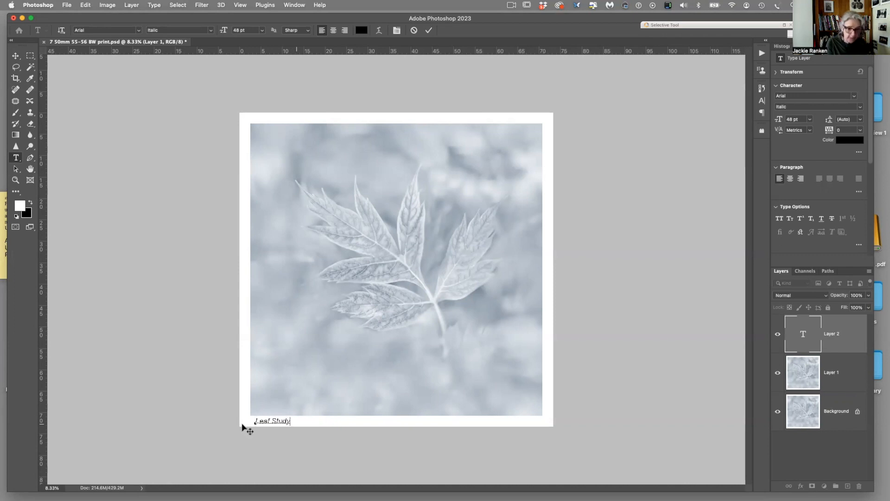
text(y)
mouse_move(300, 423)
mouse_down()
mouse_move(307, 426)
mouse_move(301, 423)
mouse_up()
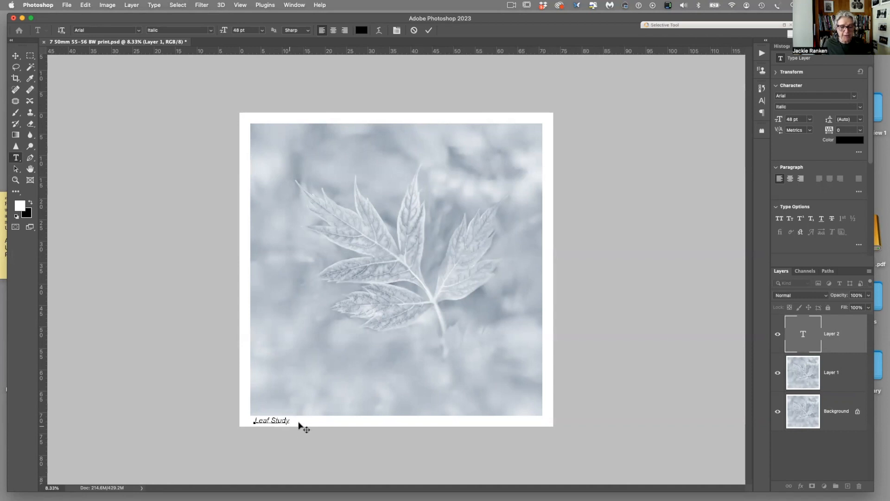
click(844, 346)
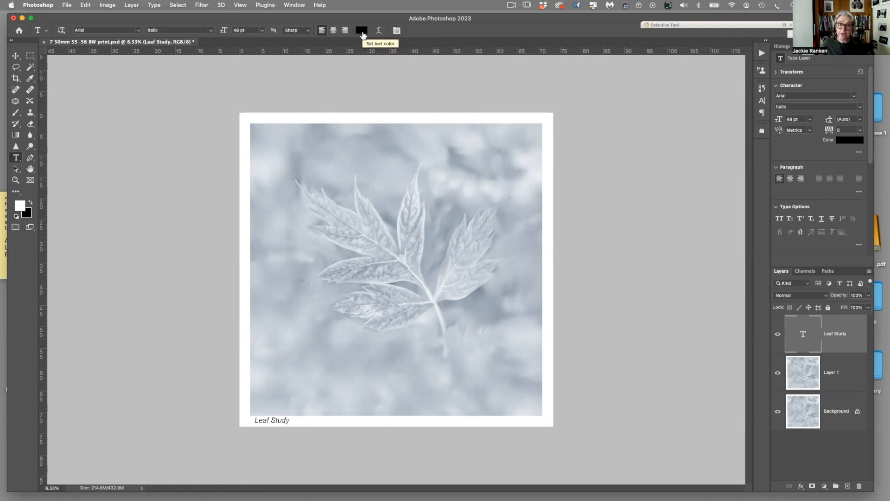
Reduce the opacity of the Leaf Study text layer to 50%
click(868, 296)
drag(866, 305, 847, 309)
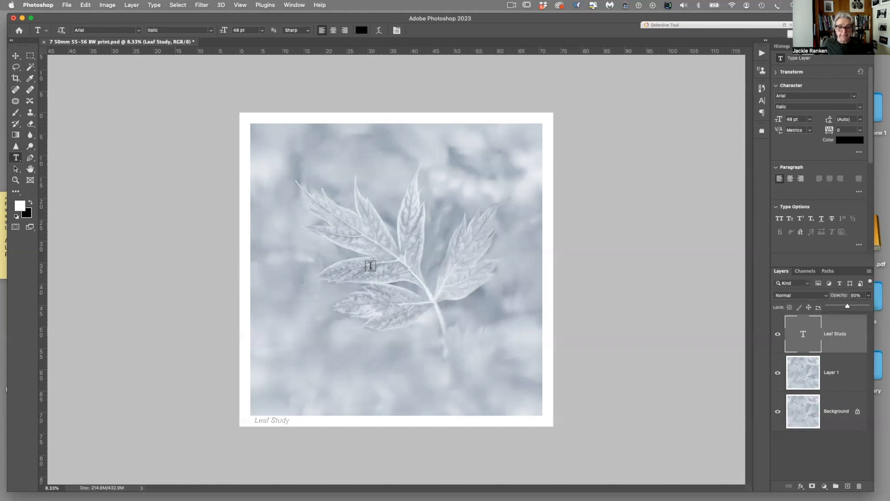
click(17, 148)
Add a second text line in the lower-right white border with the © symbol followed by the photographer's full name
click(17, 159)
mouse_move(506, 473)
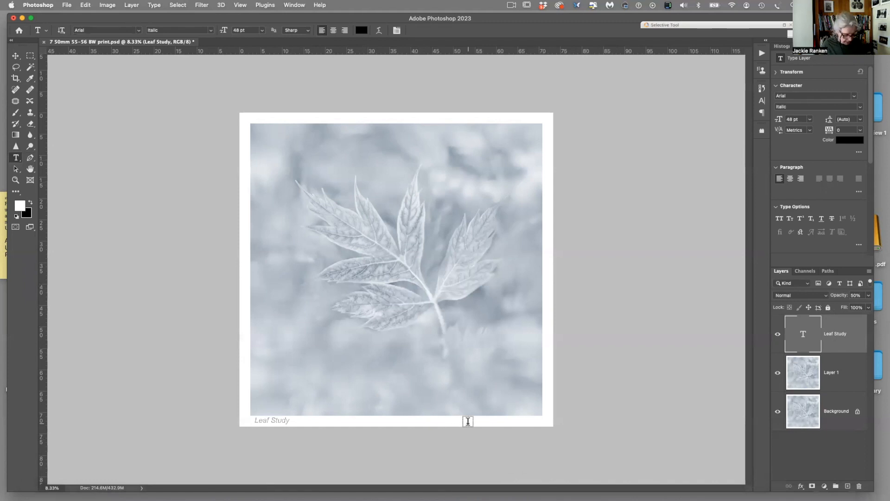
click(468, 421)
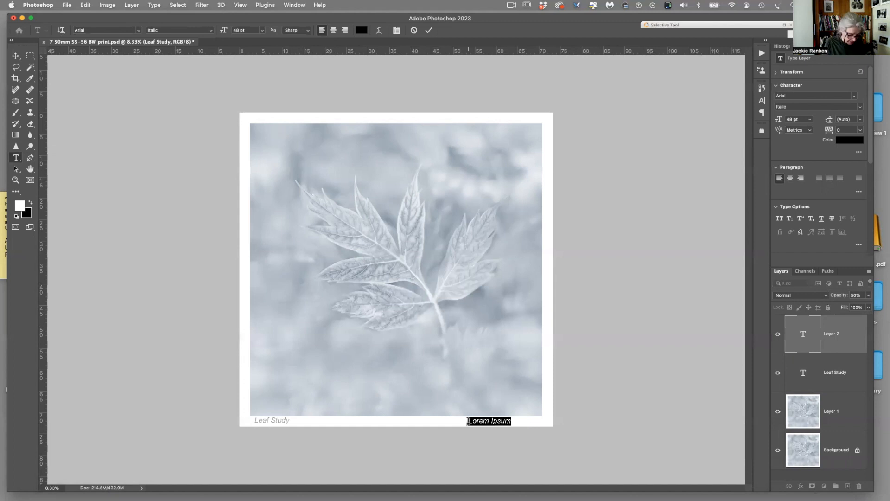
key(BackSpace)
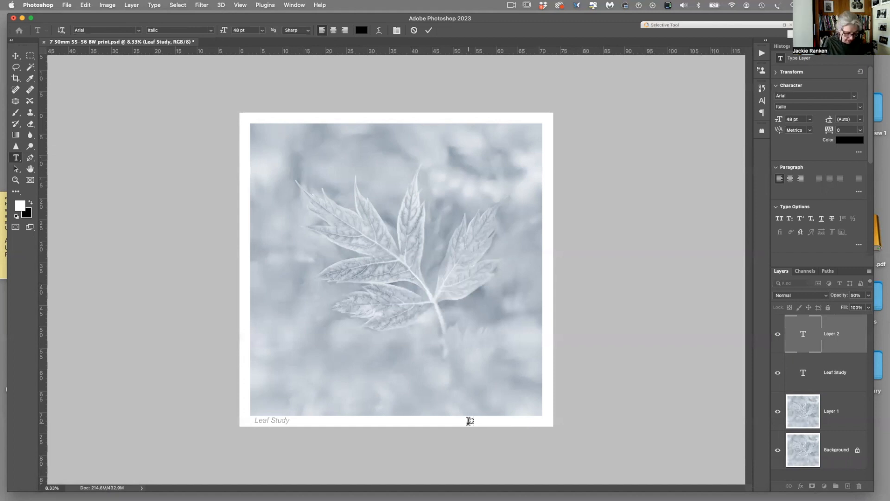
text(© Jackie ranken)
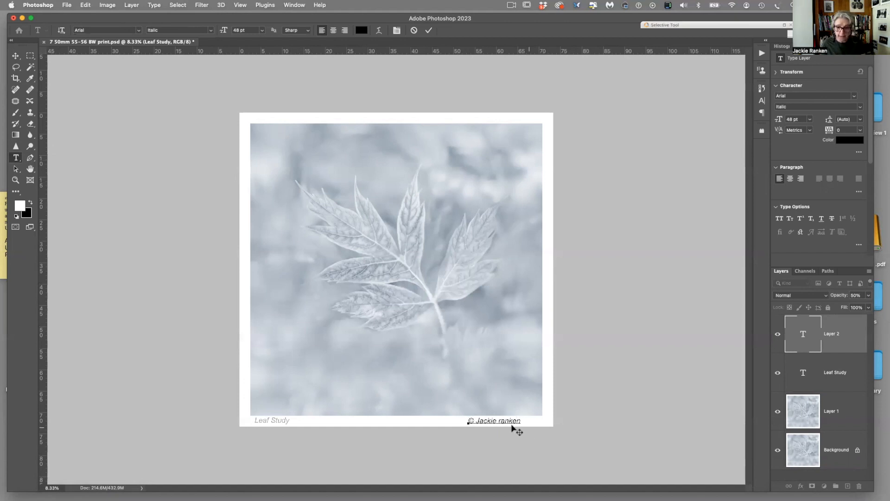
Capitalize the first letter of the surname in the copyright line
click(501, 421)
key(BackSpace)
text(R)
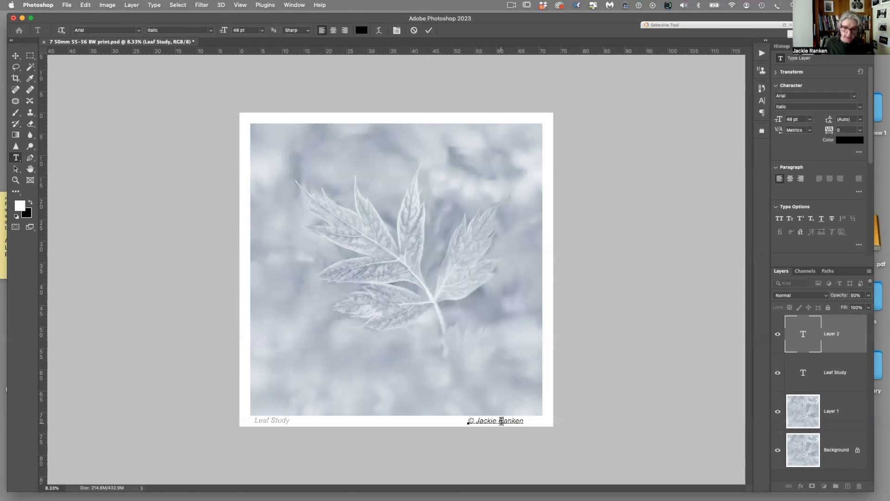
Close up the gap after the © symbol, shift the copyright line closer to the photo's right edge, and commit the text
click(473, 421)
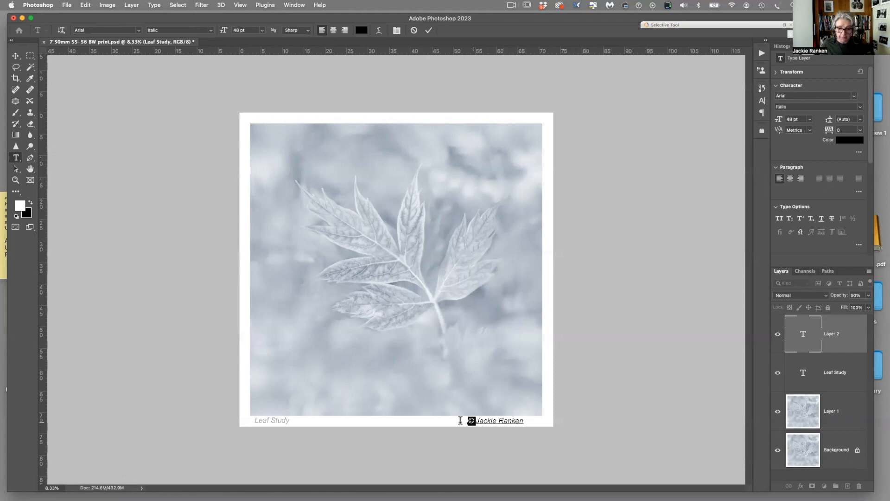
key(BackSpace)
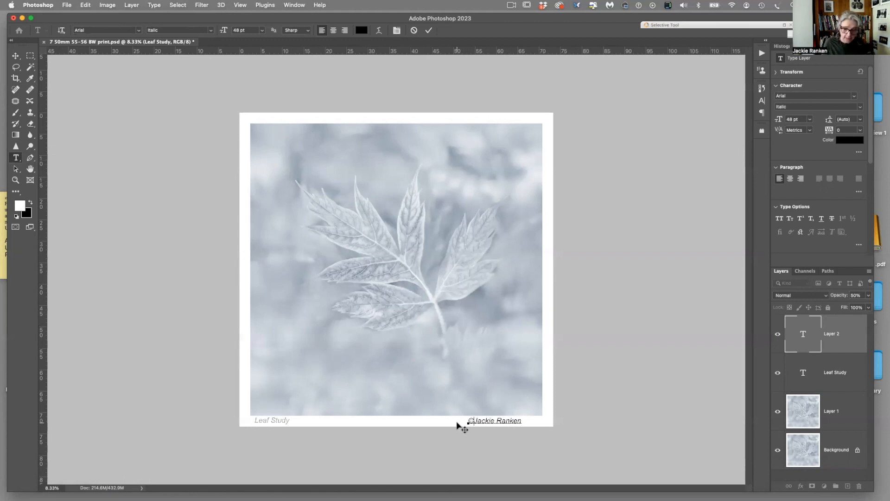
drag(537, 424, 550, 425)
click(852, 333)
Reduce the opacity of the copyright text layer to 51%
click(869, 295)
click(849, 306)
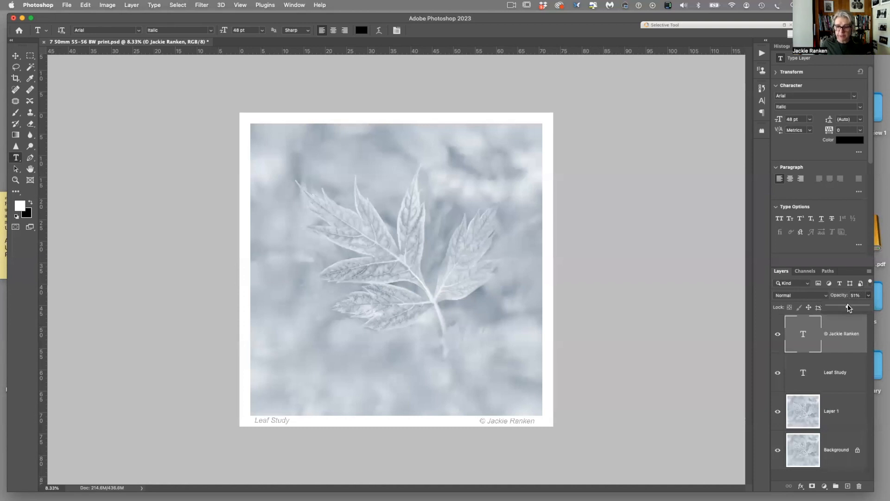
click(842, 346)
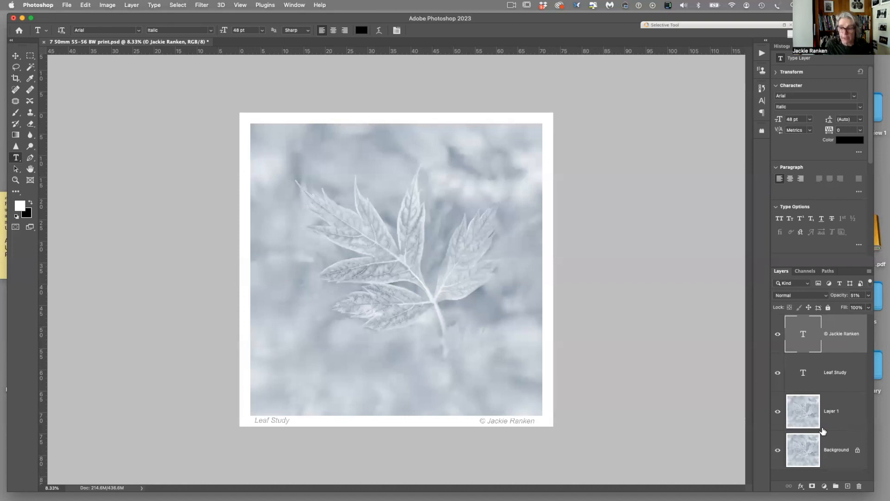
Merge the Leaf Study text layer and the copyright text layer down into Layer 1
click(833, 384)
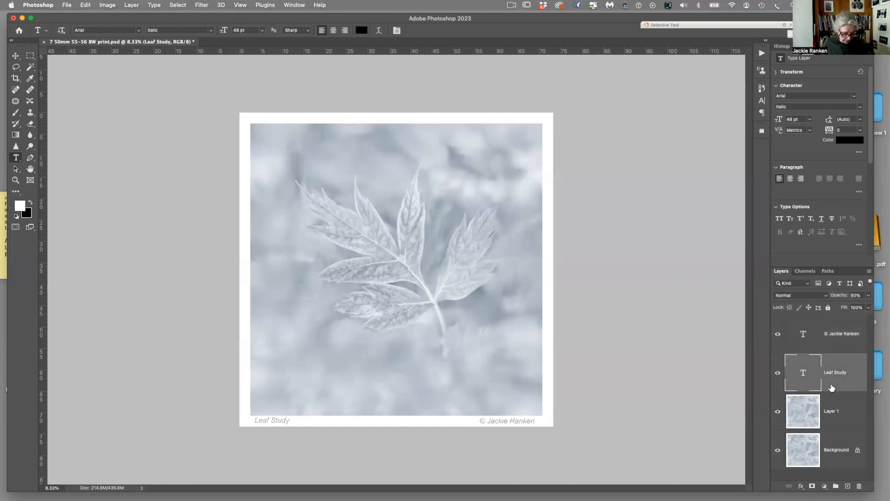
key(Delete)
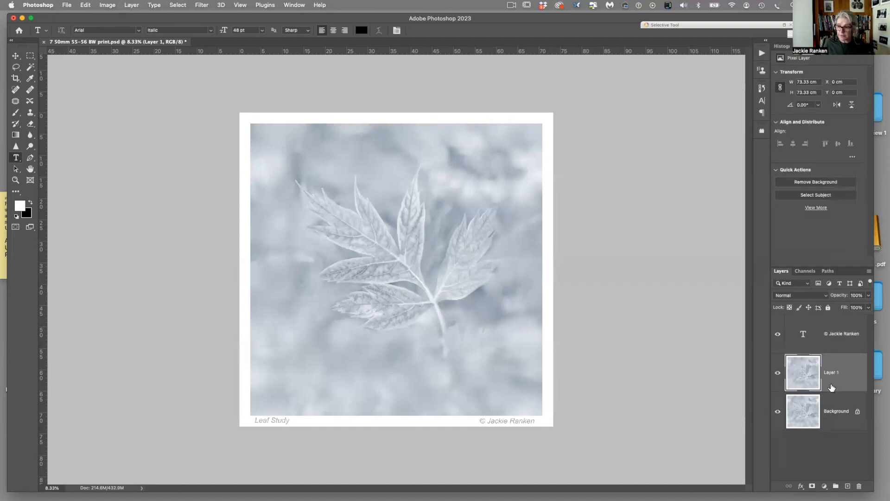
click(812, 342)
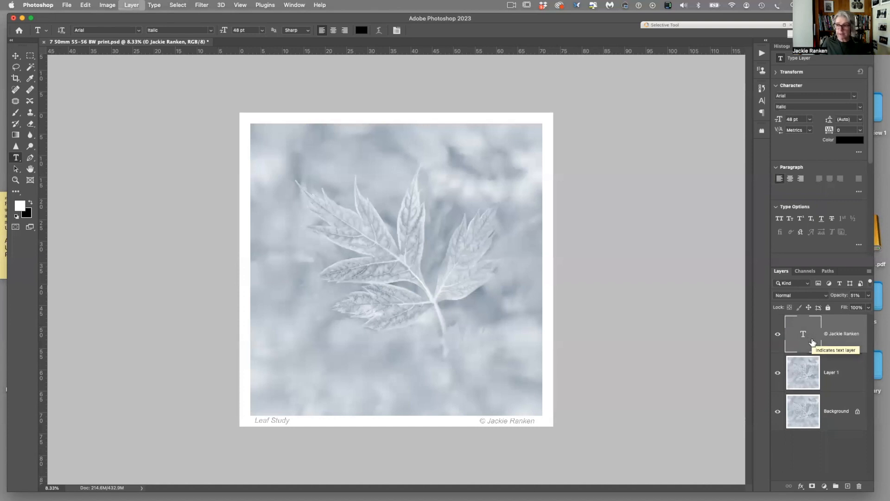
key(Delete)
Check Layer 1 against the Background layer by toggling its visibility, leaving Layer 1 selected
click(778, 334)
click(778, 335)
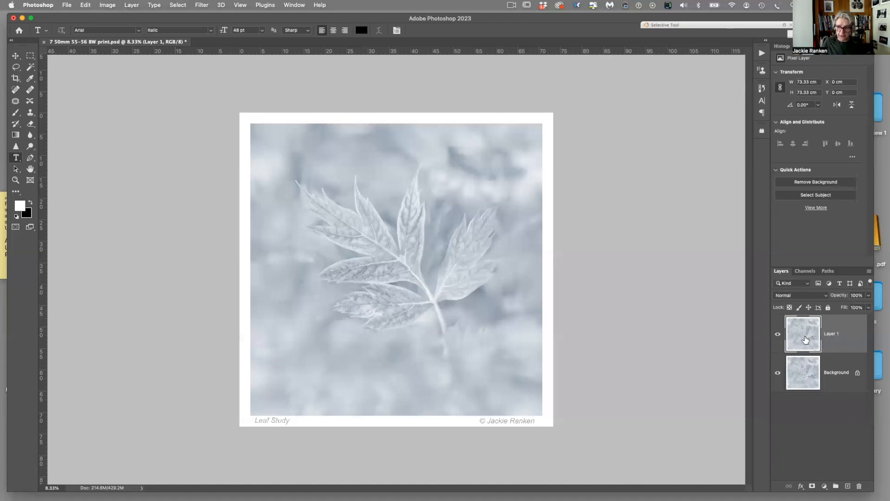
click(806, 377)
click(802, 336)
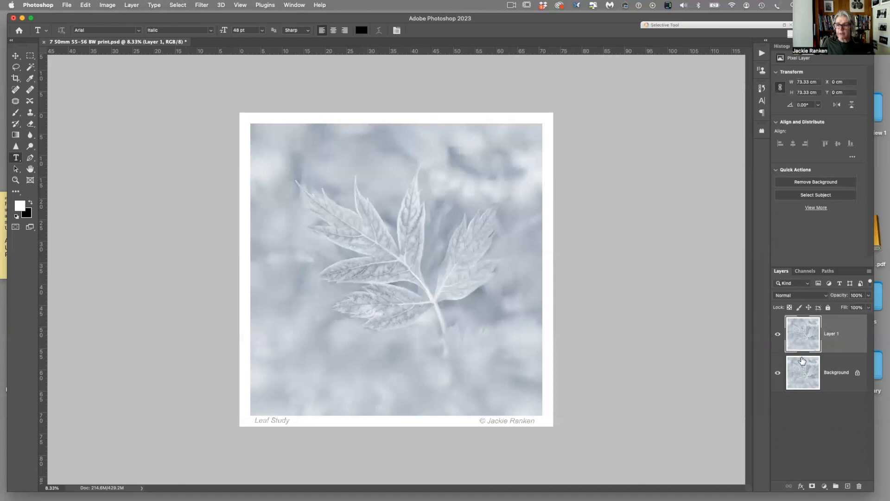
click(804, 377)
click(802, 336)
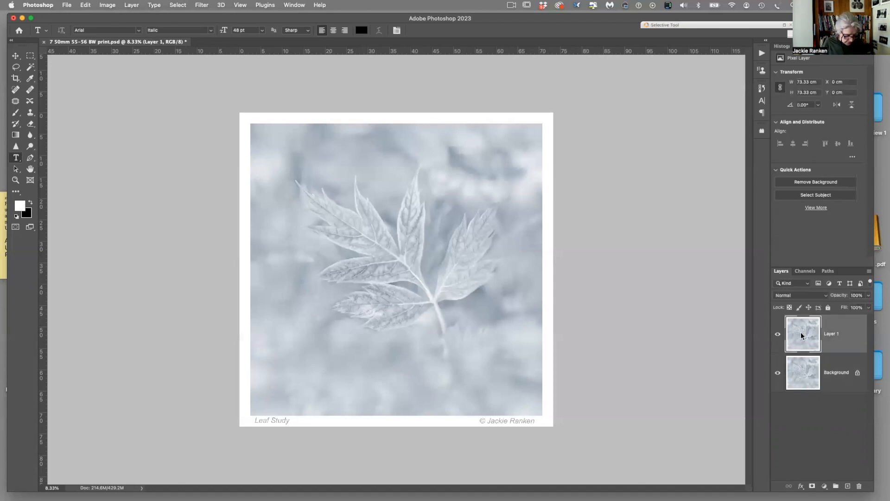
Extend the canvas by a relative 5 cm in both width and height, using white as the extension color
key(super+alt+c)
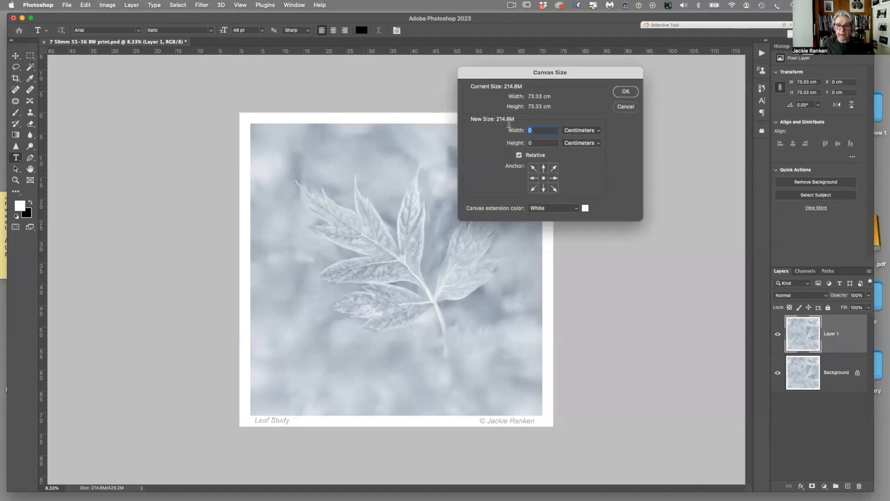
key(Tab)
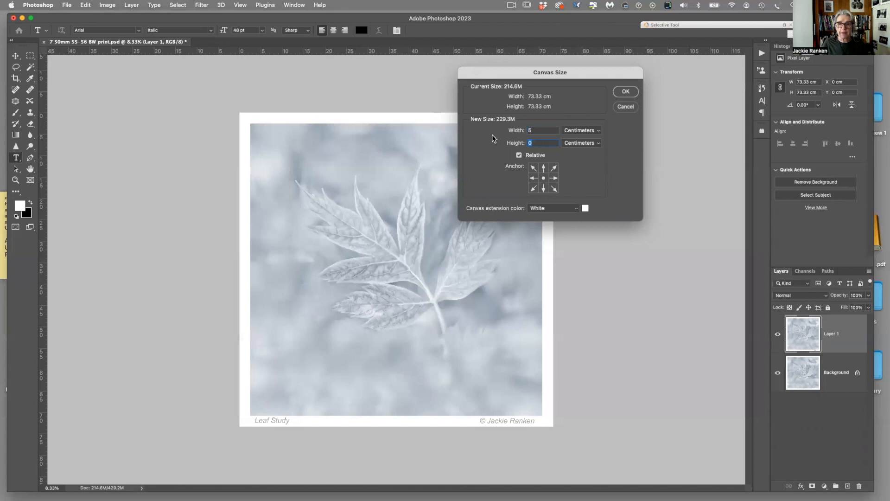
click(581, 131)
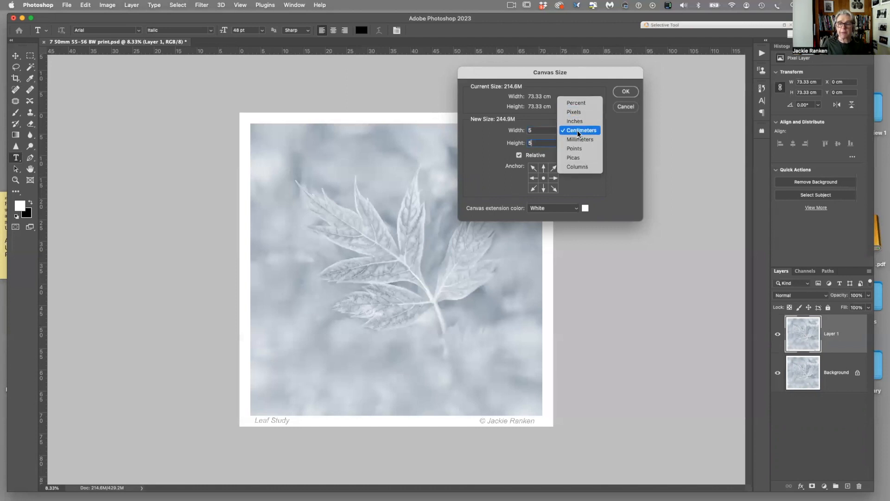
click(577, 130)
click(570, 208)
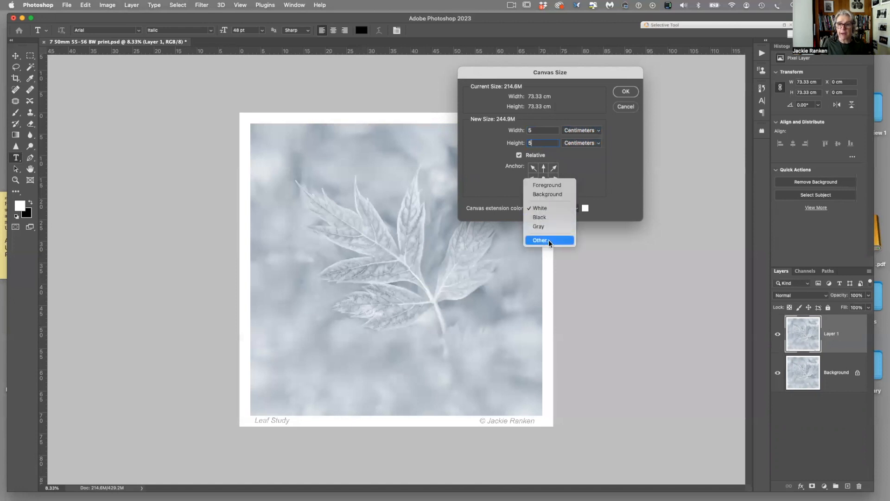
click(616, 190)
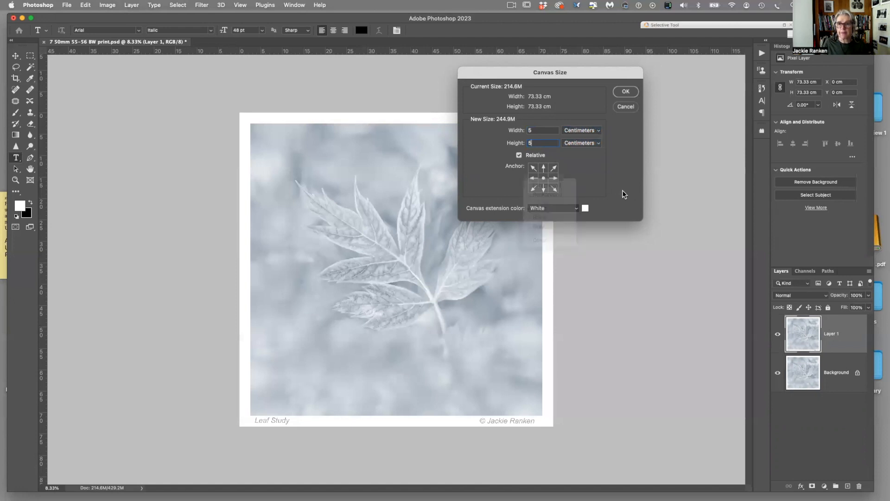
click(625, 91)
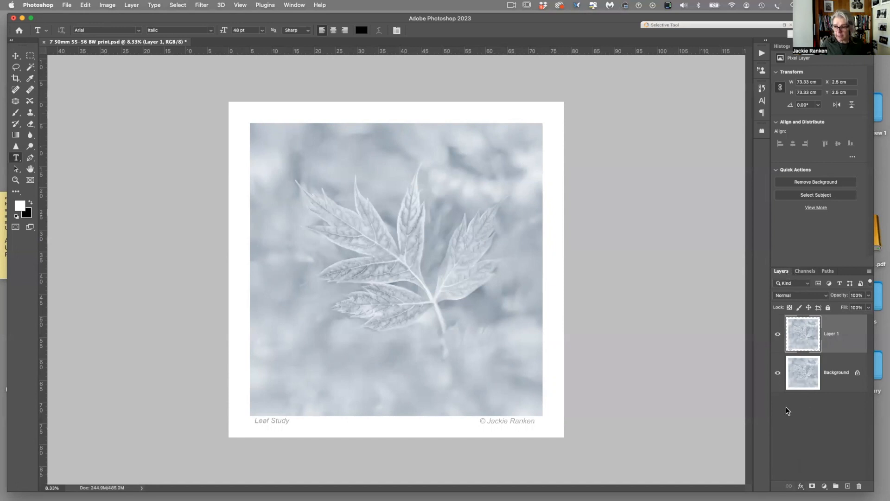
Add a Drop Shadow effect to Layer 1 and enable the second Stroke effect in its layer style
click(800, 486)
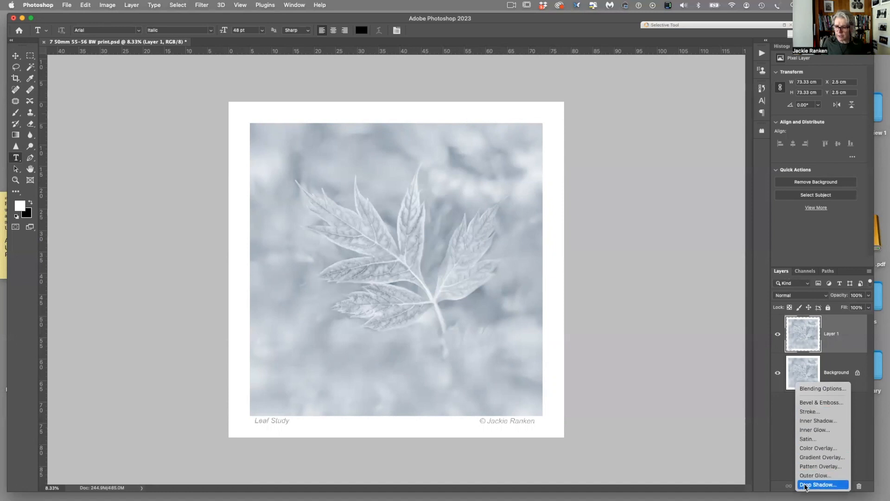
click(805, 485)
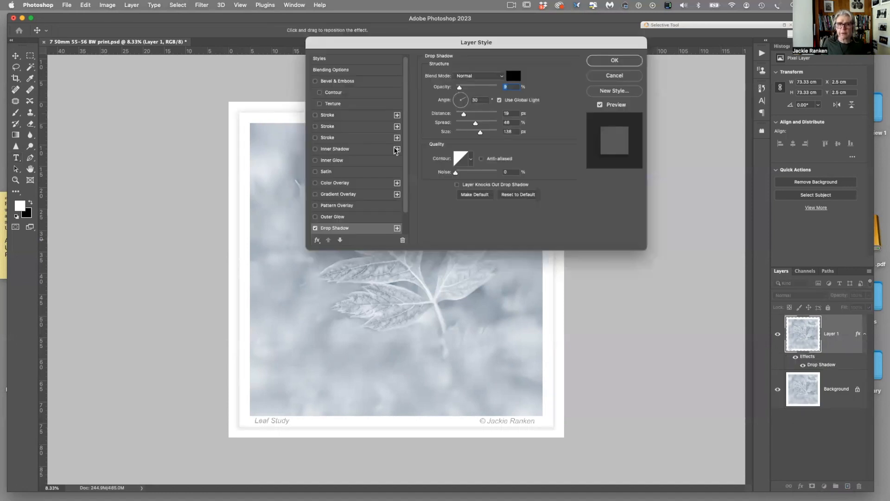
drag(411, 45, 604, 54)
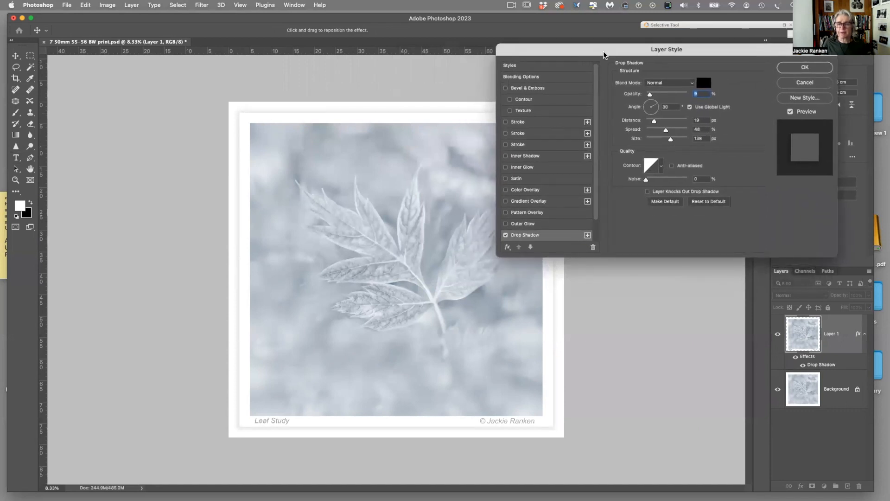
scroll(597, 200, up, 1)
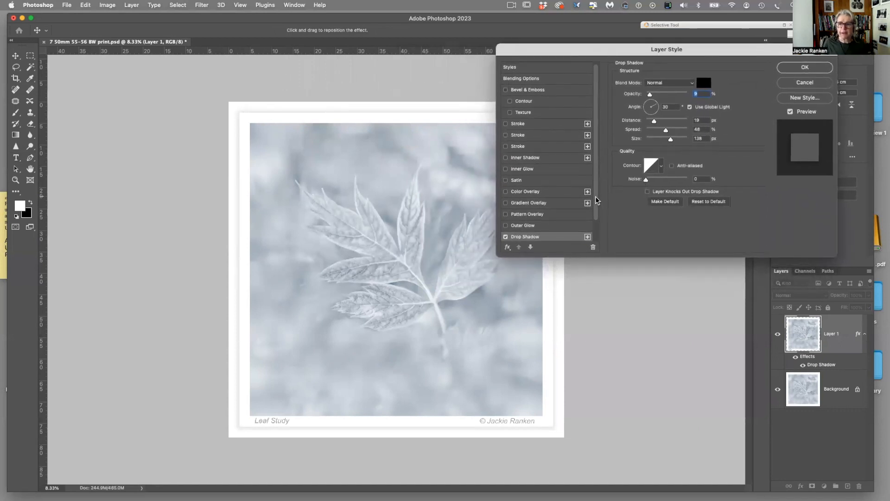
drag(596, 198, 595, 225)
click(505, 110)
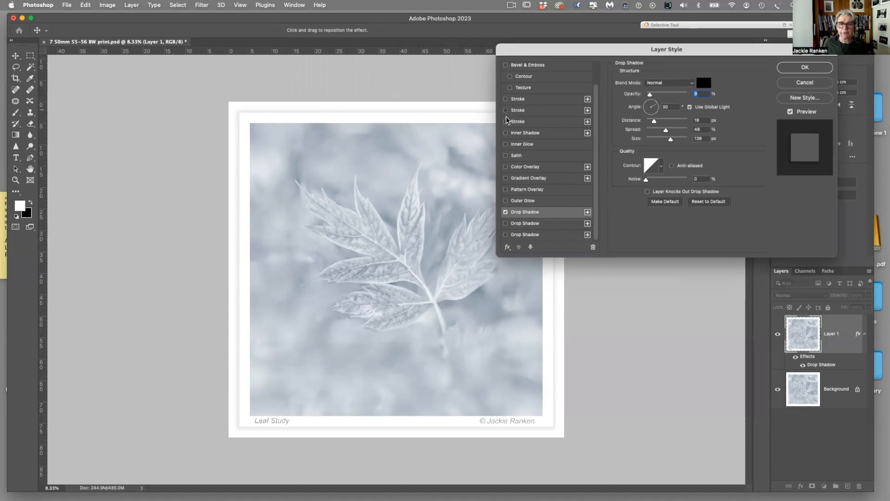
Try the Inner Shadow, Satin and Color Overlay effects on Layer 1
click(505, 133)
click(505, 132)
click(506, 156)
click(505, 166)
click(510, 132)
click(505, 132)
click(505, 156)
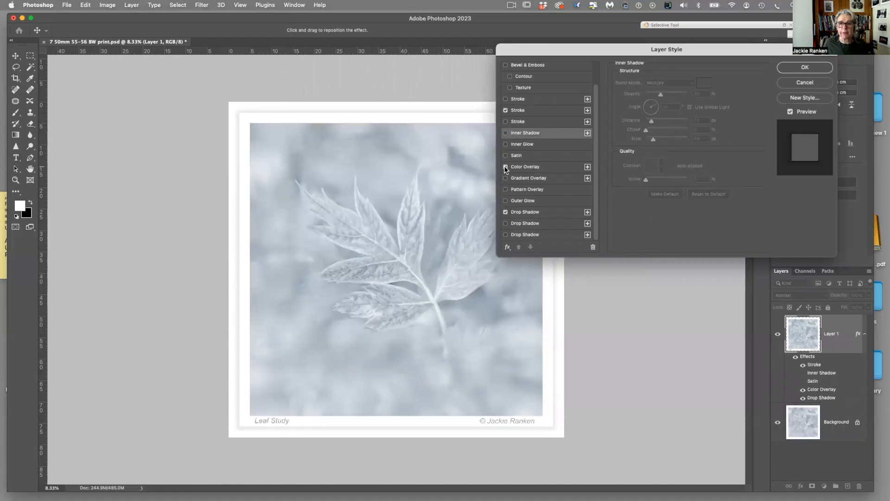
click(502, 111)
Compare the three Drop Shadow entries by switching them on and off, leaving only the first one enabled
click(540, 213)
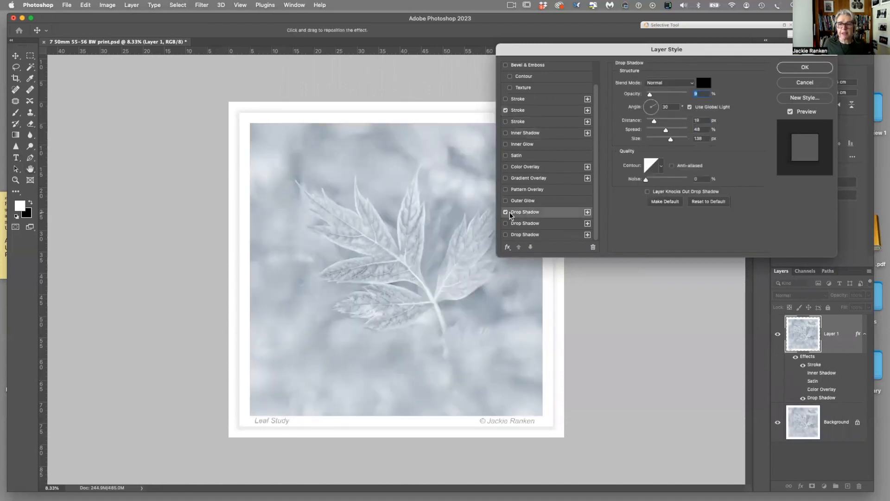
click(505, 224)
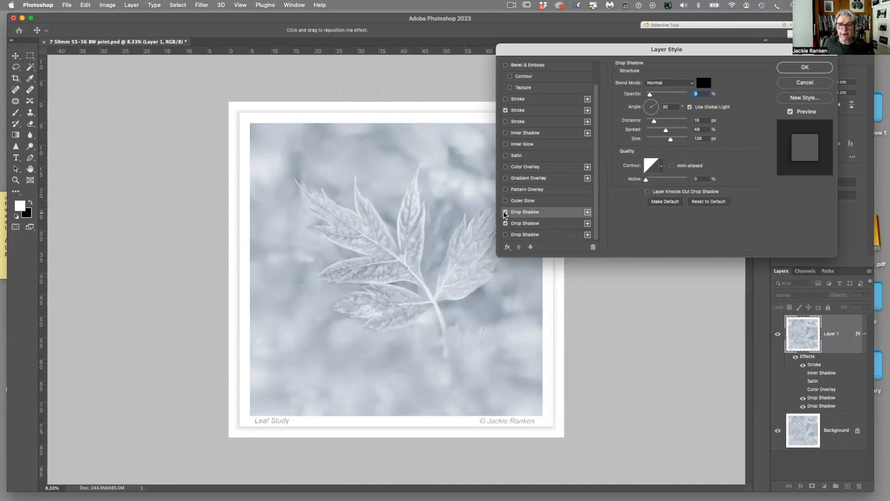
click(505, 212)
click(506, 234)
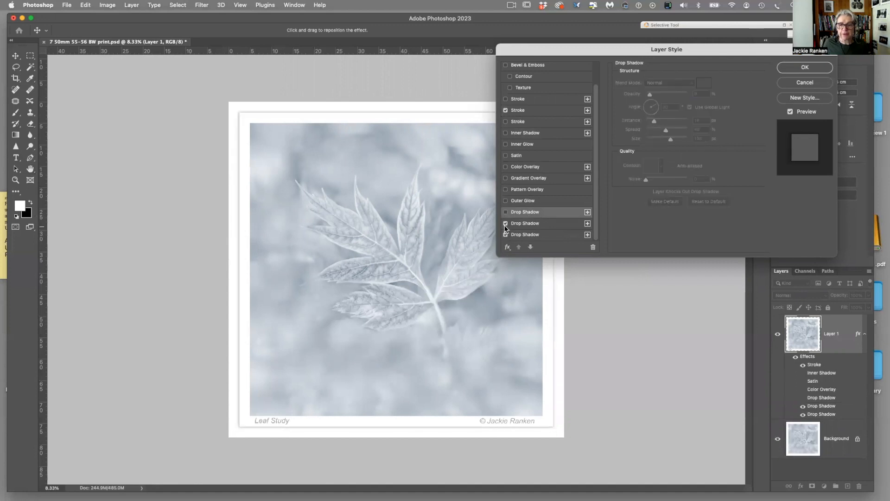
click(507, 227)
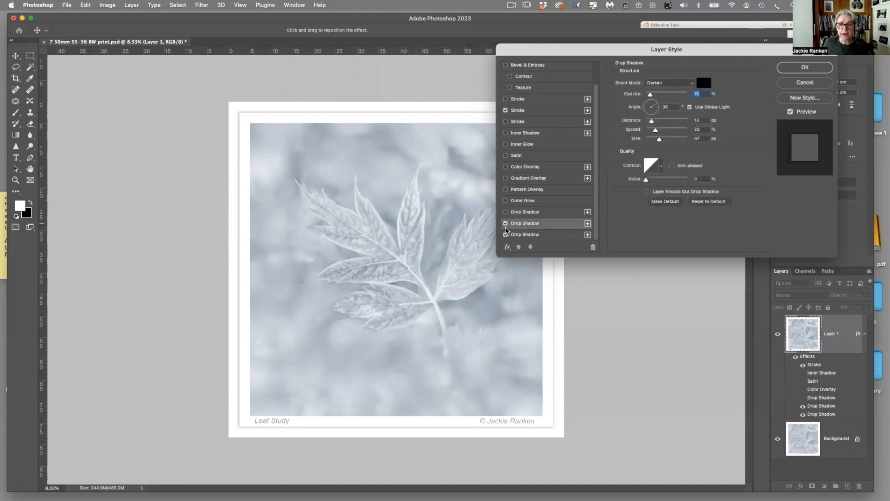
click(506, 235)
click(506, 224)
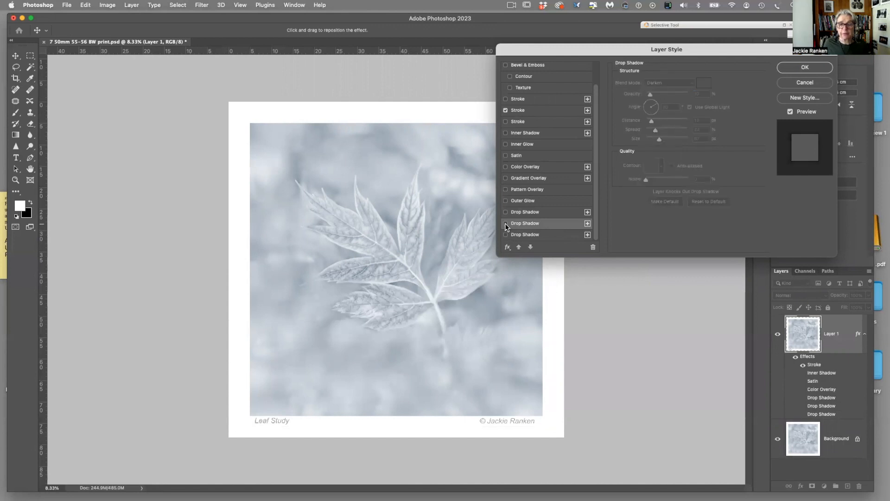
click(506, 223)
click(506, 212)
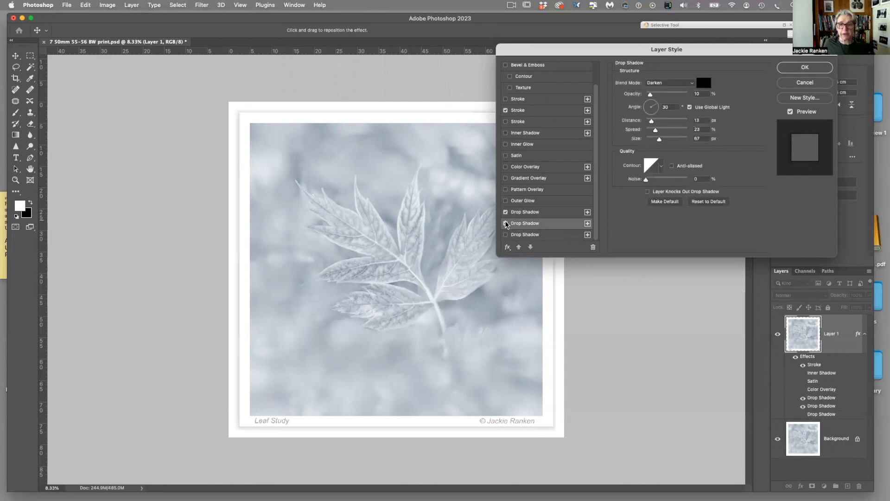
click(506, 223)
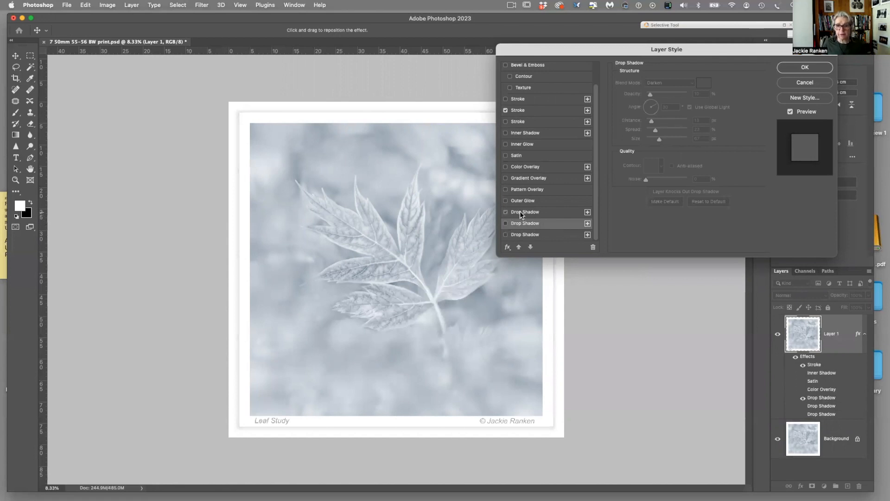
Adjust the first Drop Shadow to a 115° angle, 46% spread and 174 px size, and apply the layer style
click(520, 213)
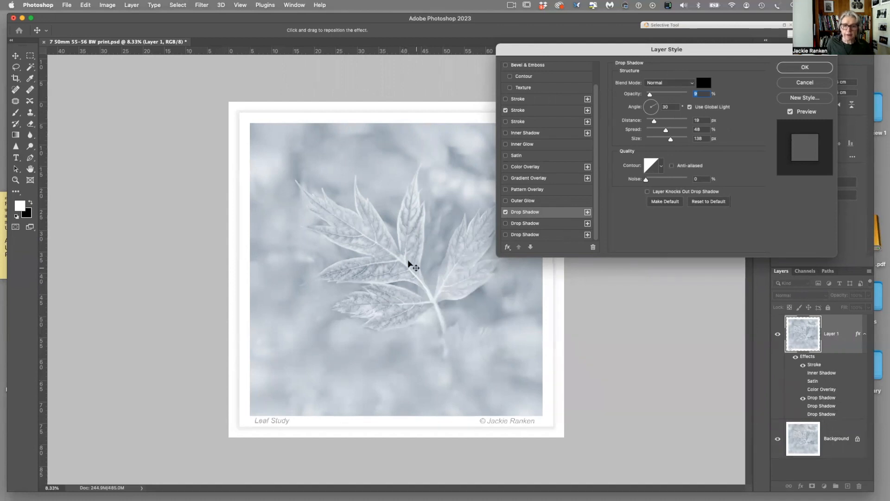
mouse_move(401, 262)
mouse_down()
mouse_move(407, 280)
mouse_move(414, 265)
mouse_move(398, 255)
mouse_move(401, 264)
mouse_up()
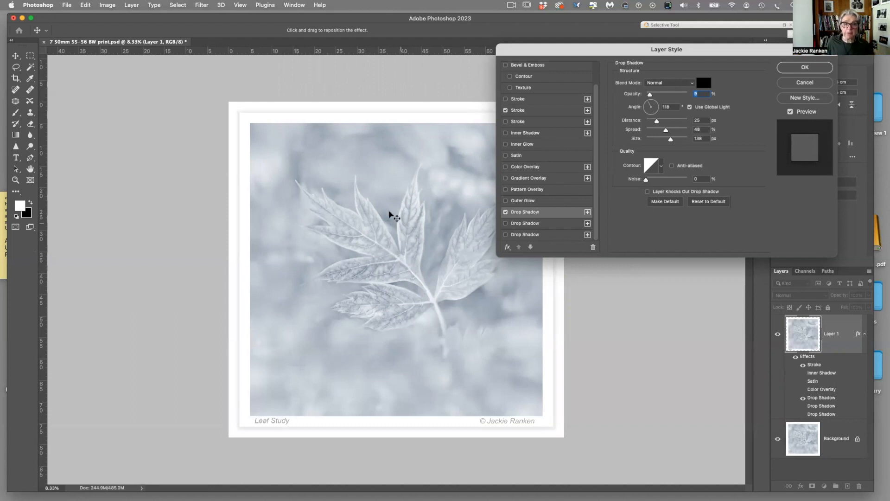
click(658, 103)
click(644, 103)
mouse_move(645, 105)
mouse_down()
mouse_move(667, 98)
mouse_move(651, 97)
mouse_up()
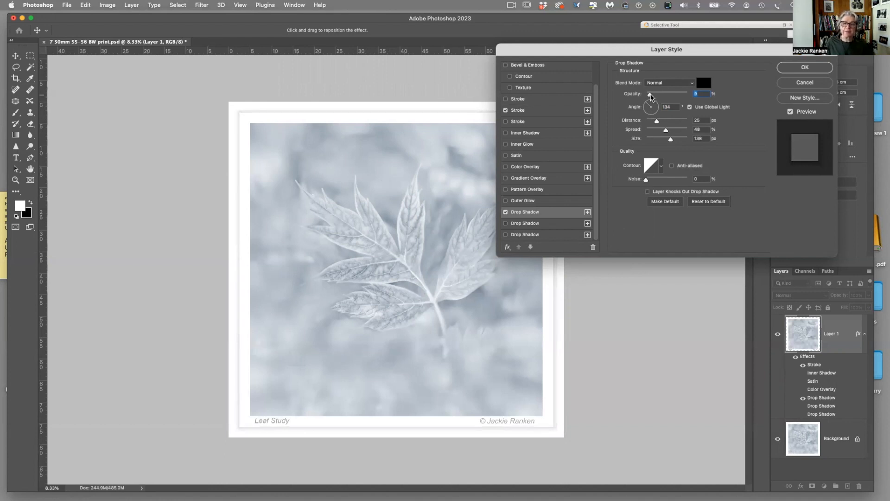
drag(361, 192, 362, 192)
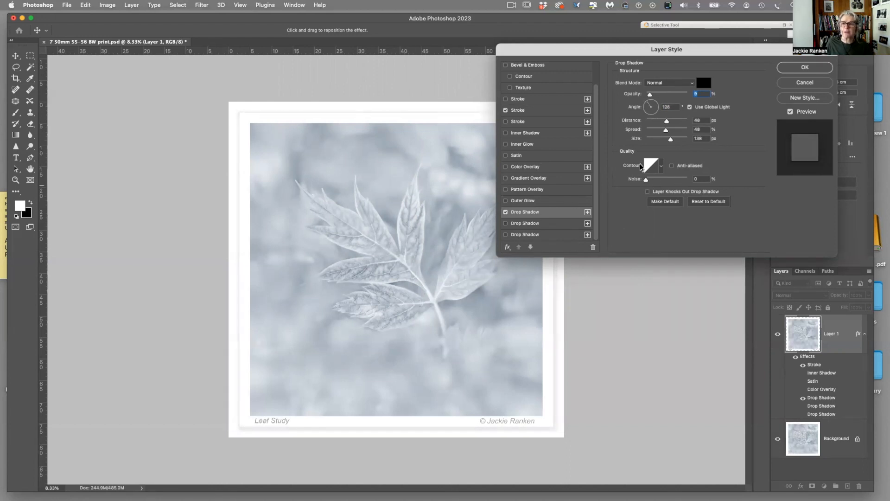
mouse_move(667, 130)
mouse_down()
mouse_move(662, 123)
mouse_move(679, 140)
mouse_move(661, 121)
mouse_up()
drag(341, 287, 342, 288)
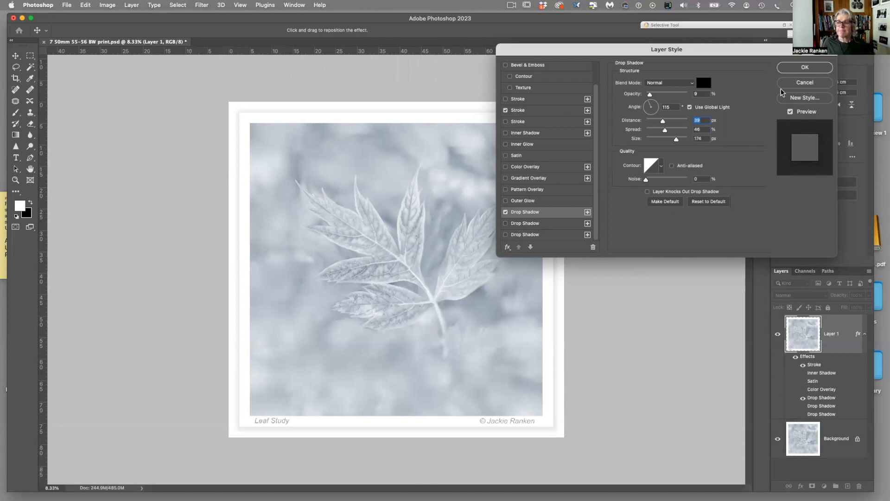
click(802, 72)
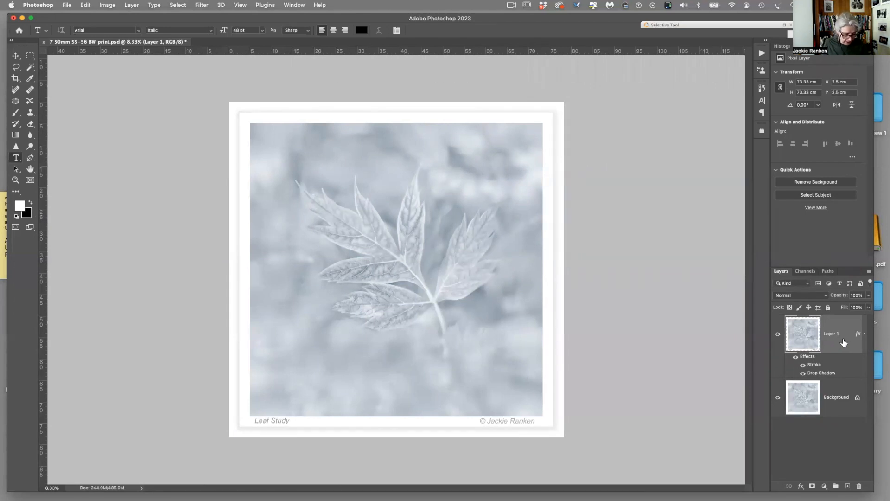
Merge Layer 1 with its stroke and drop shadow down into the Background layer
key(super+e)
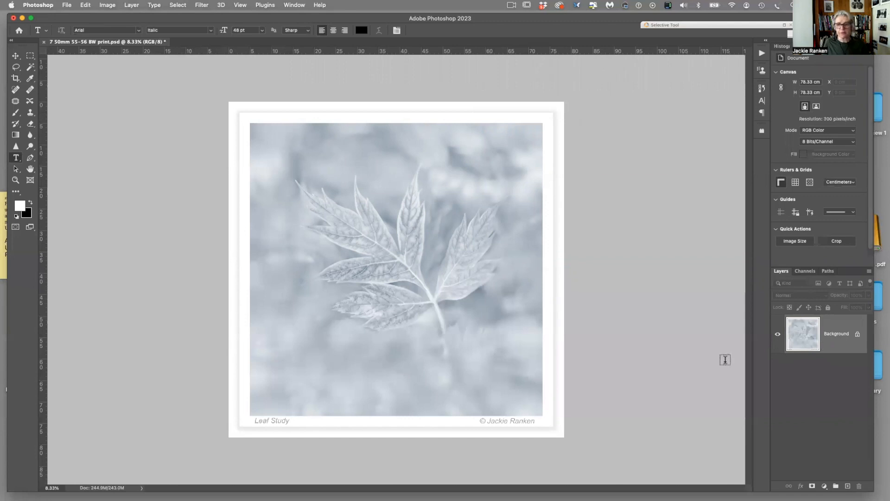
click(110, 5)
mouse_move(89, 5)
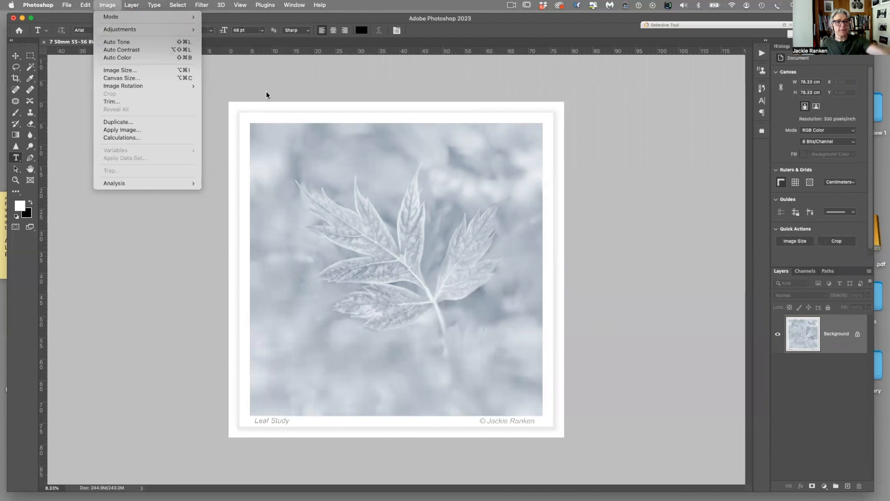
click(658, 181)
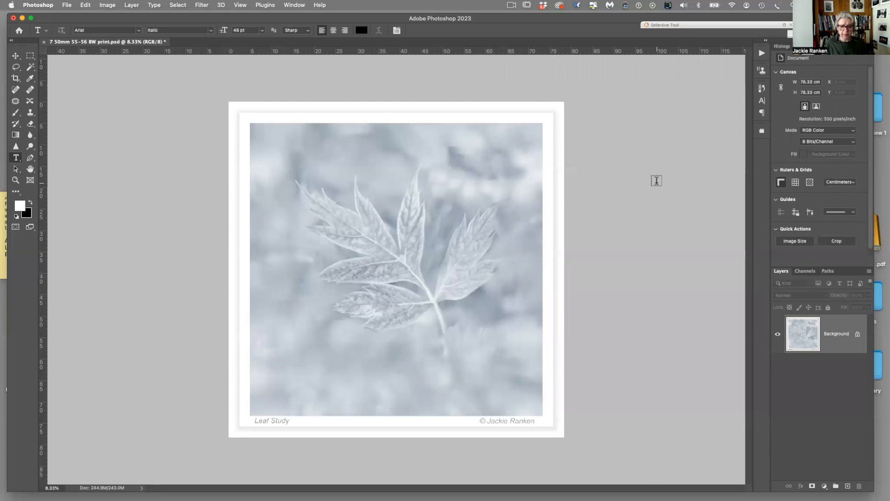
Save the merged image to the Desktop in TIFF format with no image compression
click(68, 5)
click(84, 100)
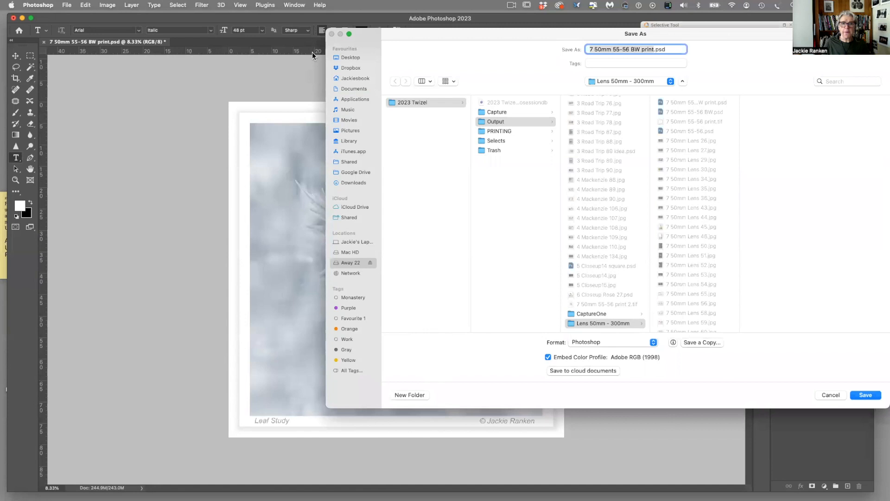
click(353, 58)
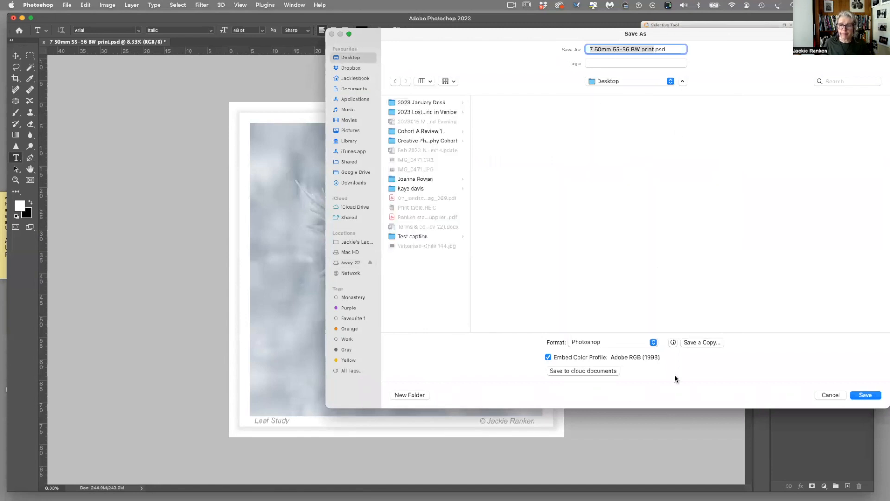
click(637, 346)
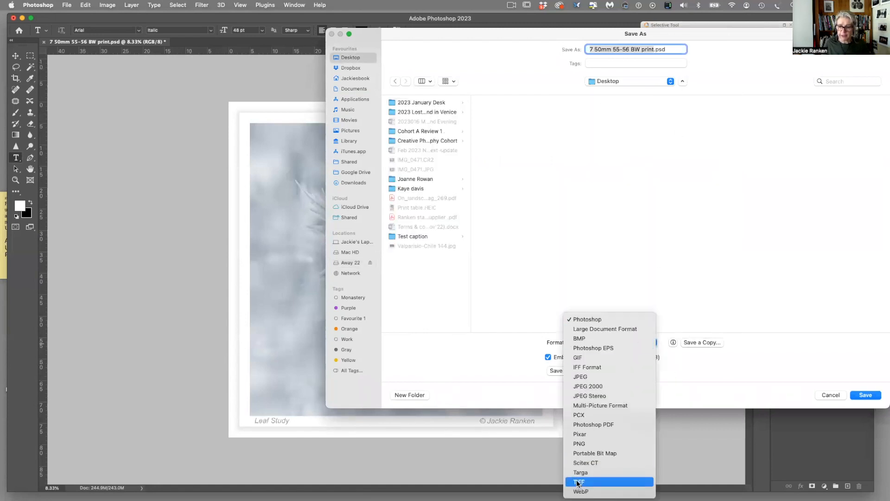
click(595, 482)
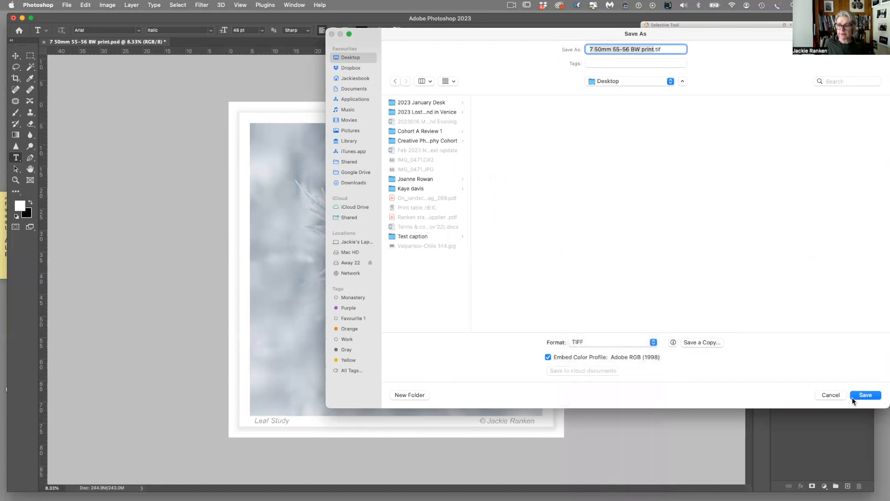
click(867, 396)
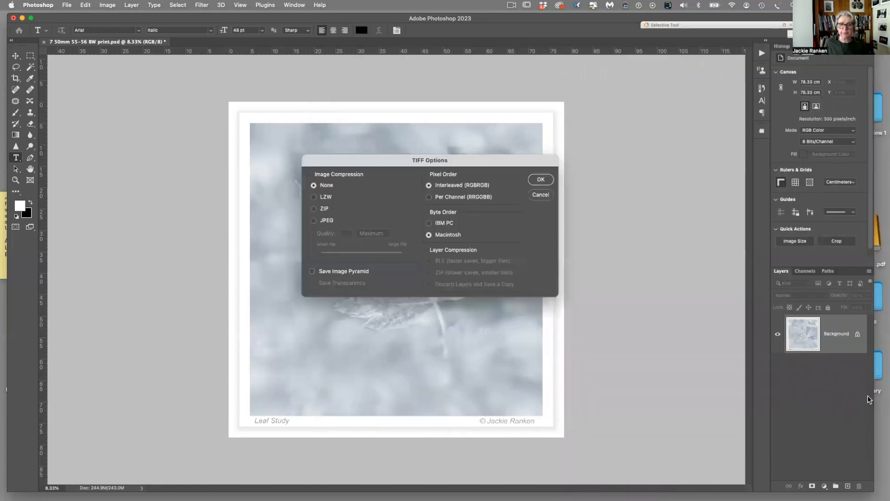
click(541, 180)
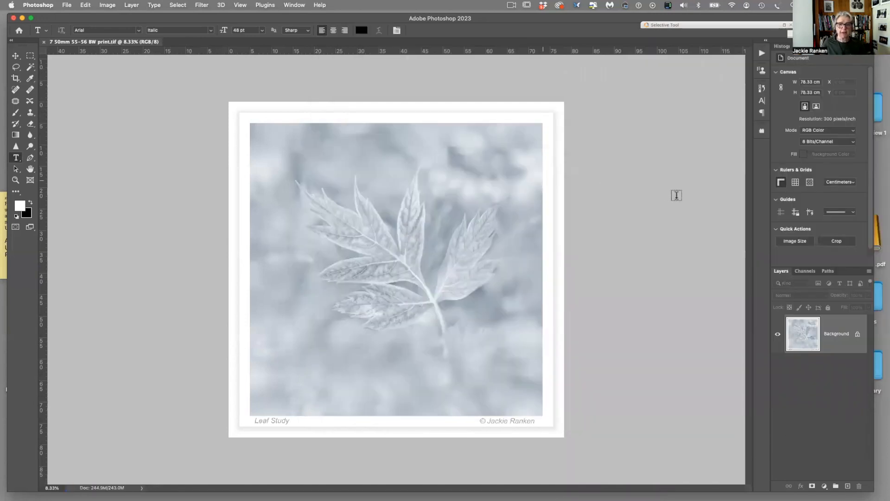
Set the image resolution to 72 pixels/inch in Image Size, with the dimensions in pixels
click(105, 6)
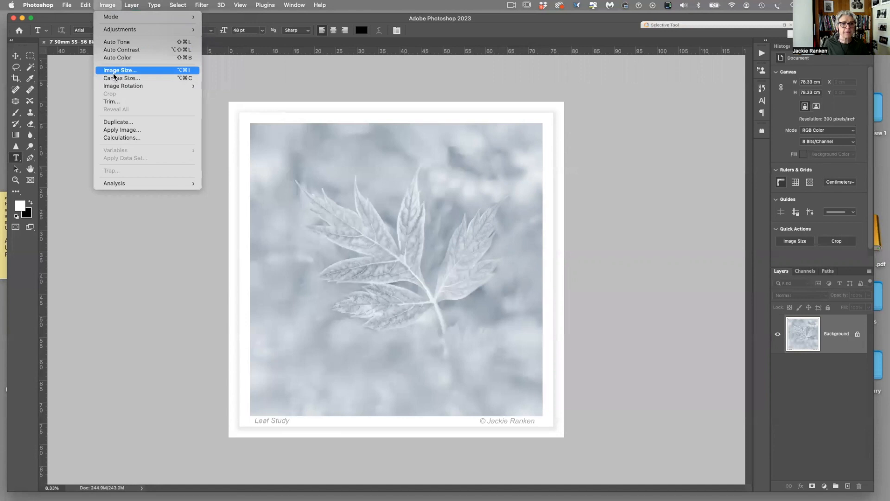
click(180, 73)
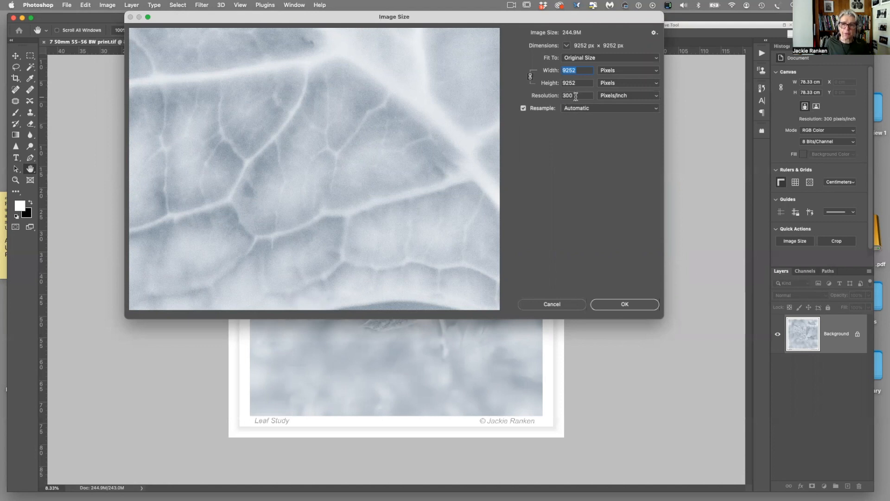
click(612, 71)
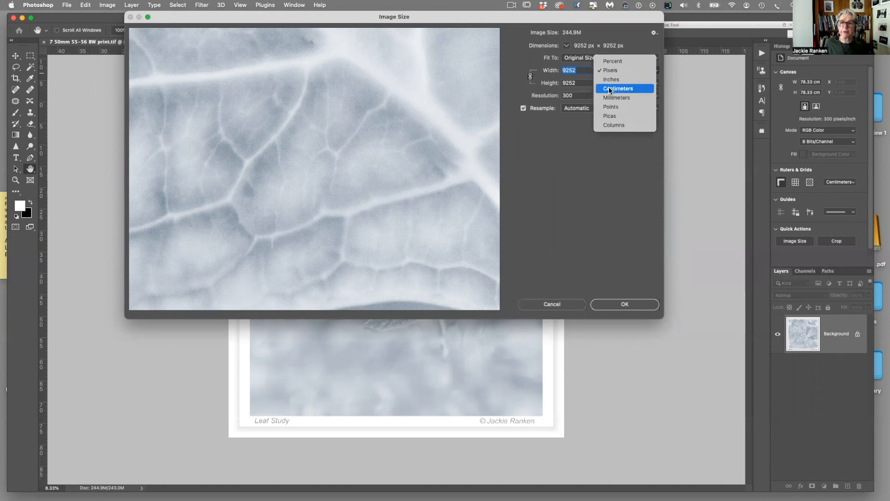
click(613, 88)
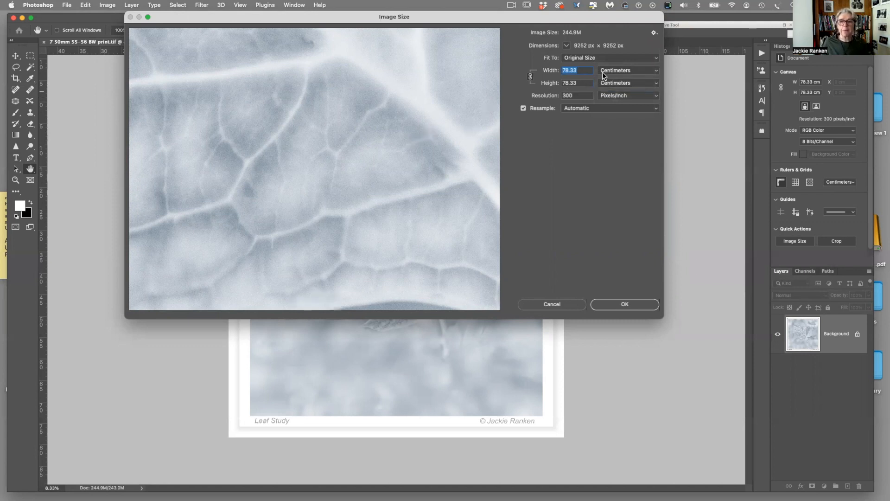
click(577, 95)
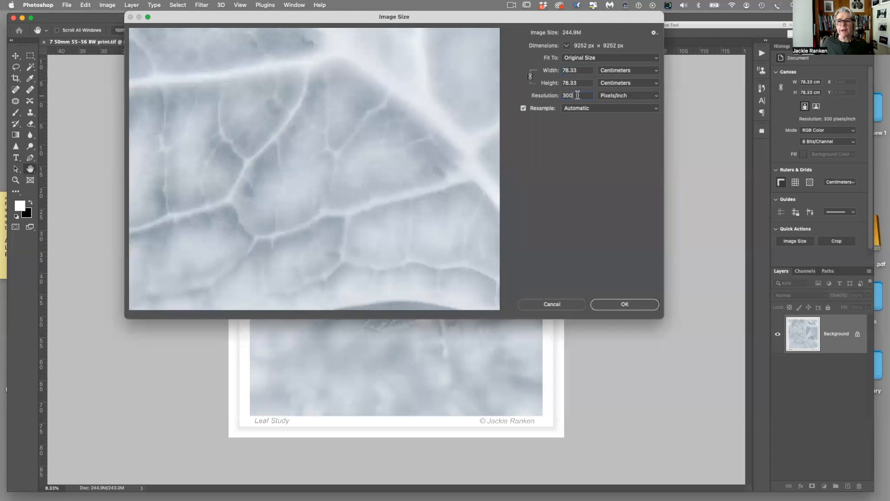
click(616, 71)
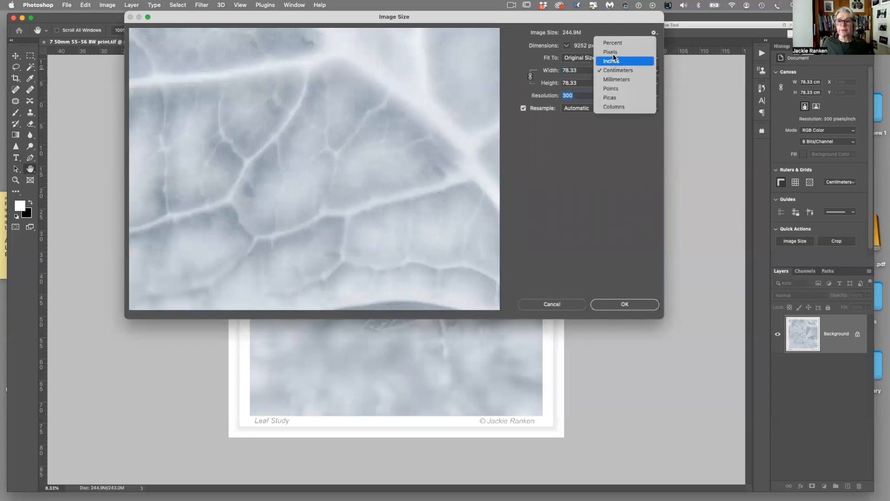
click(611, 52)
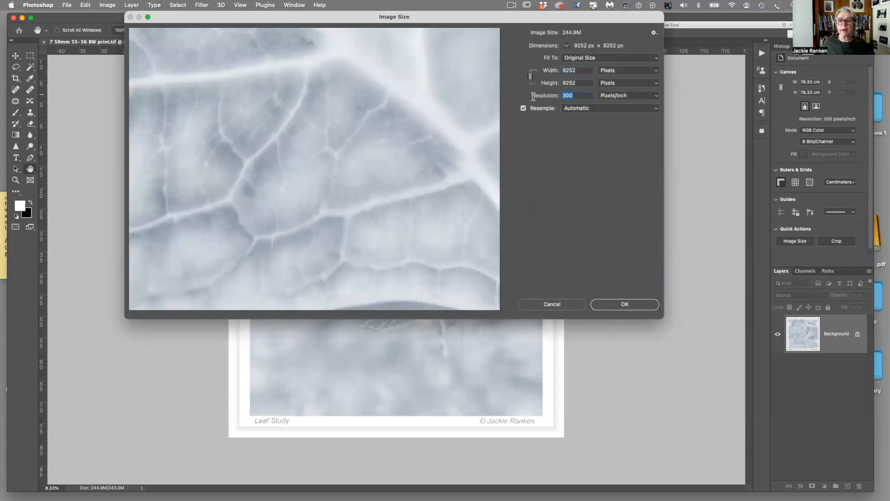
text(72)
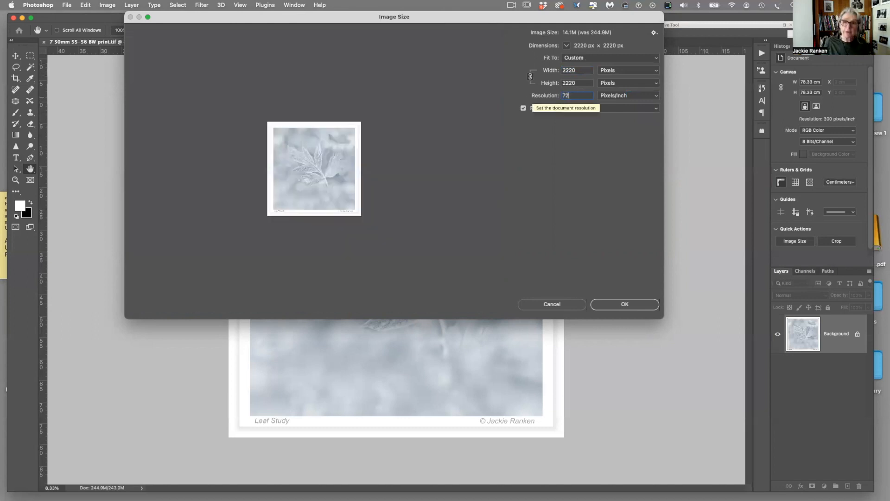
Set the image width to 1080 pixels, keep Automatic resampling and apply the resize
drag(580, 71, 532, 69)
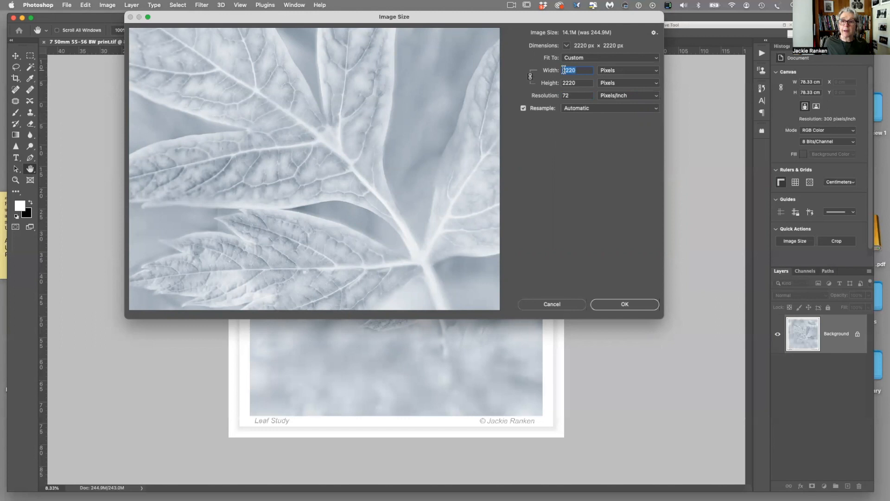
text(1080)
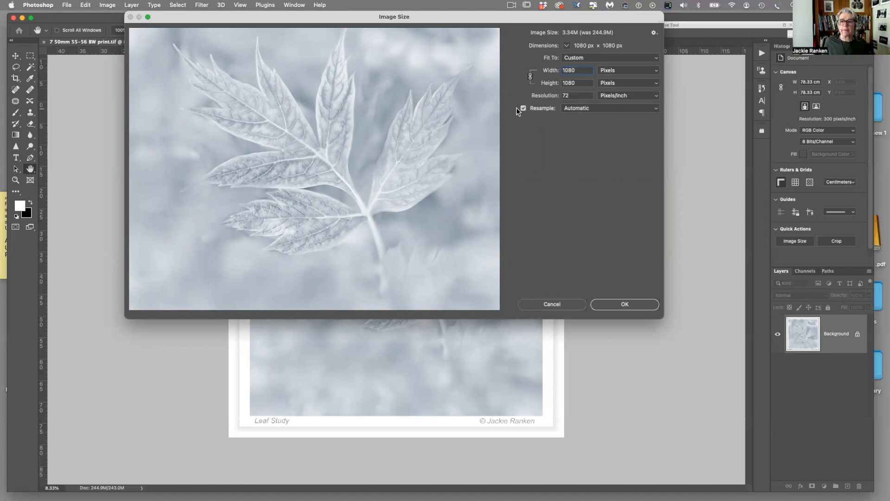
click(654, 108)
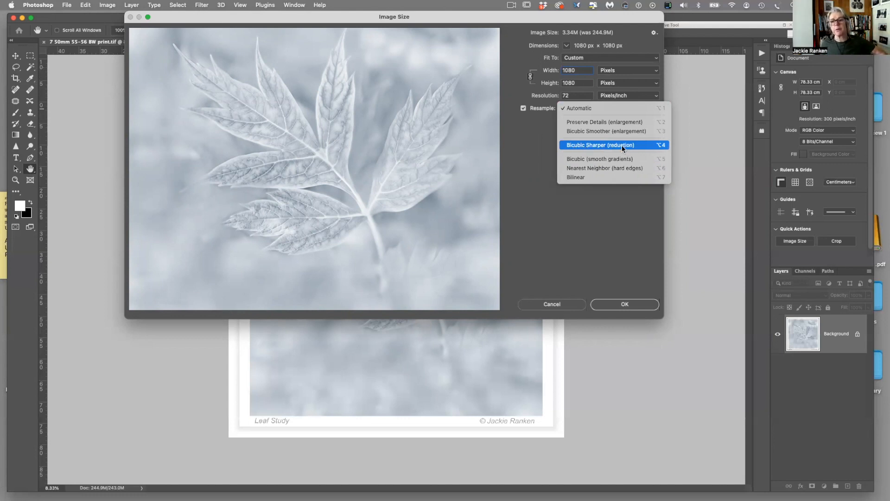
click(605, 109)
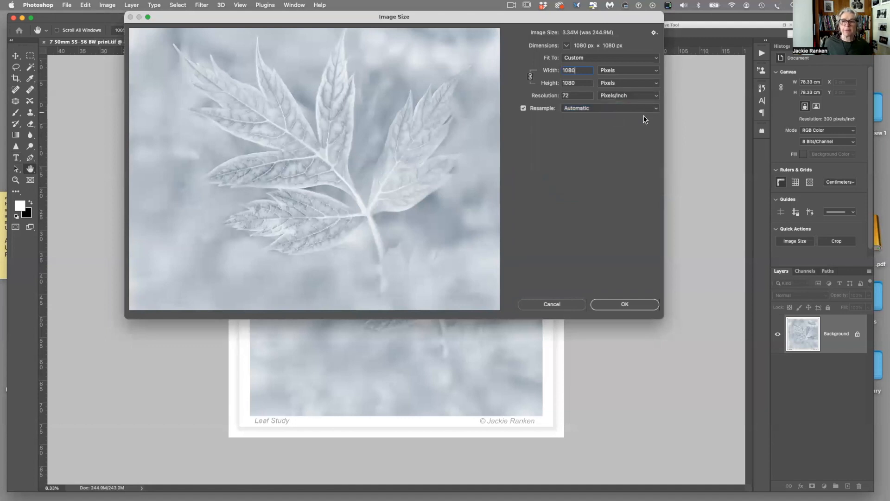
click(625, 304)
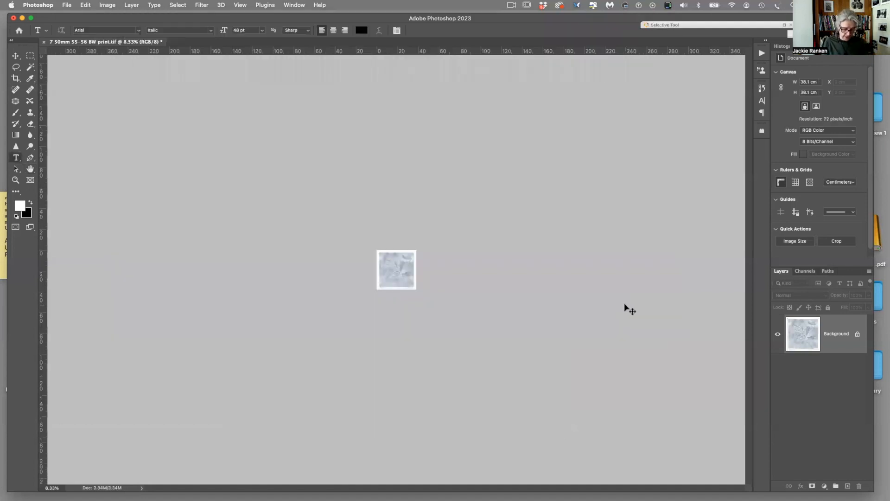
Open the resized image in Save for Web (Legacy) and center the leaf in the side-by-side preview
key(super+equal)
key(super+equal)
key(super+equal)
key(super+equal)
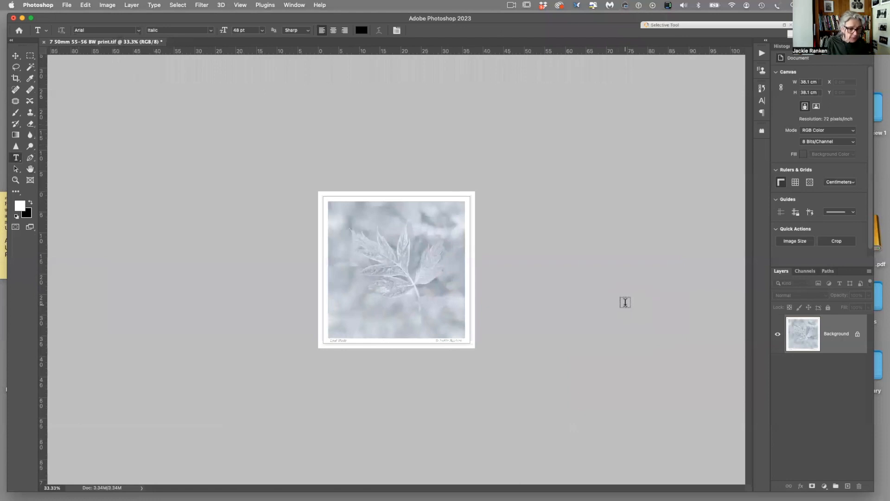
key(super+equal)
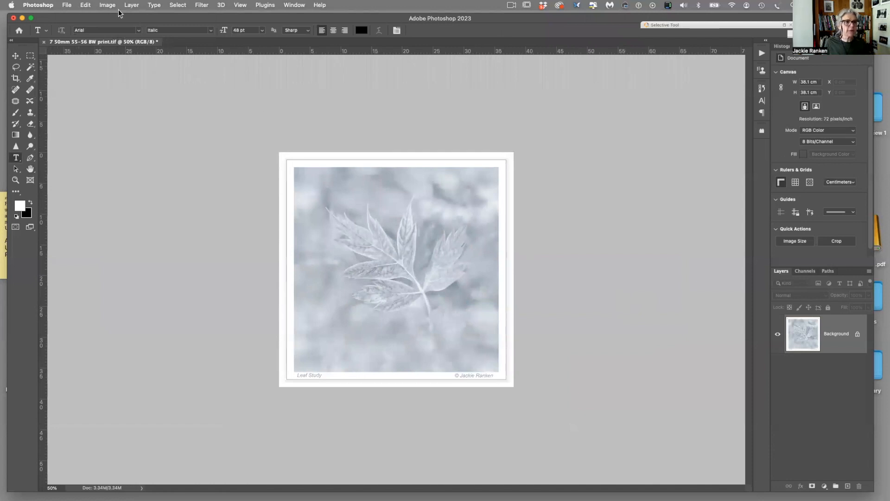
click(67, 5)
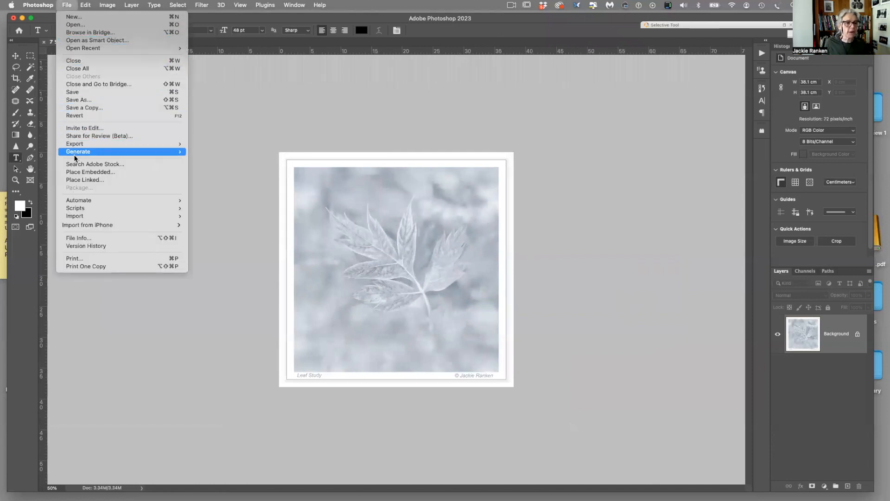
mouse_move(77, 144)
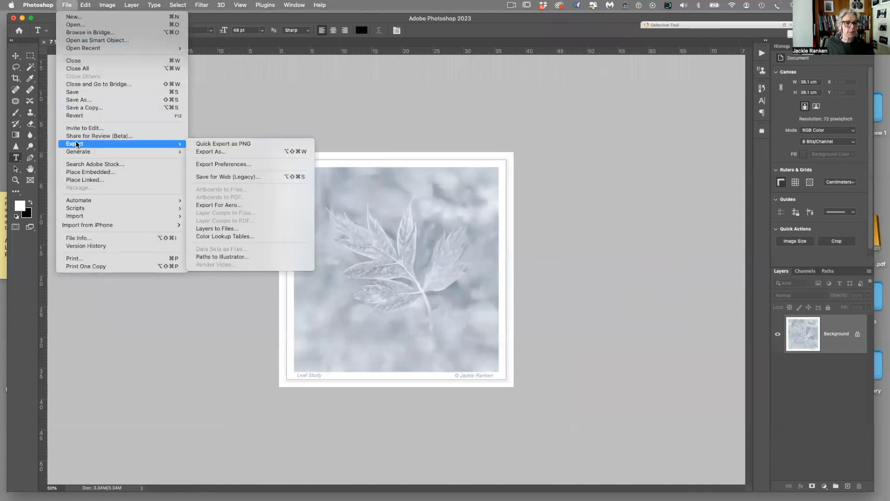
click(248, 181)
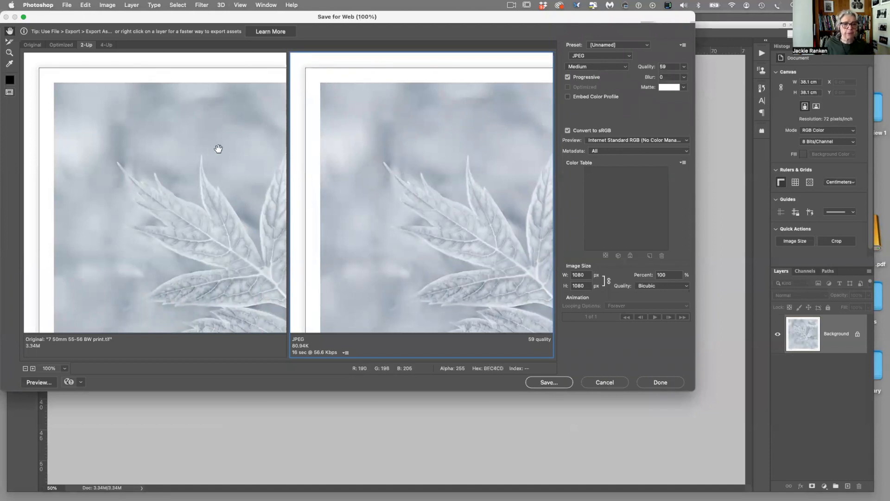
drag(416, 199, 505, 260)
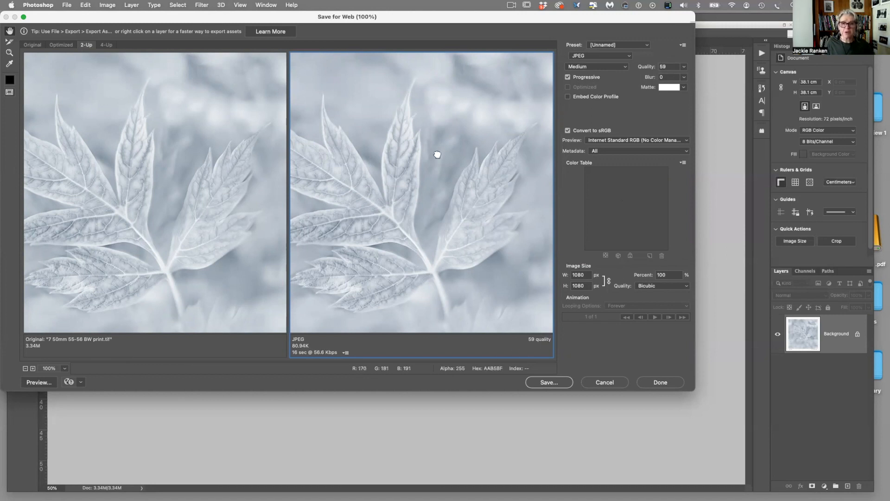
Set the JPEG quality to 52 and compare the four-way preview with the two-way preview
click(684, 67)
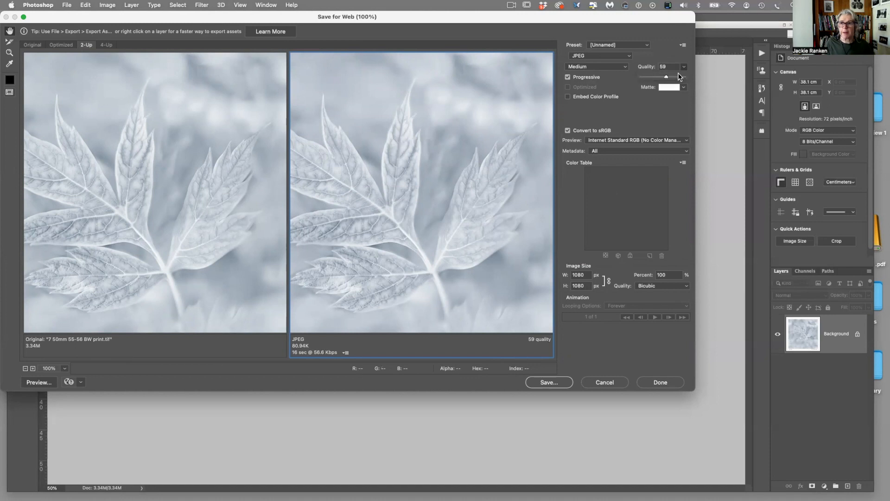
click(647, 76)
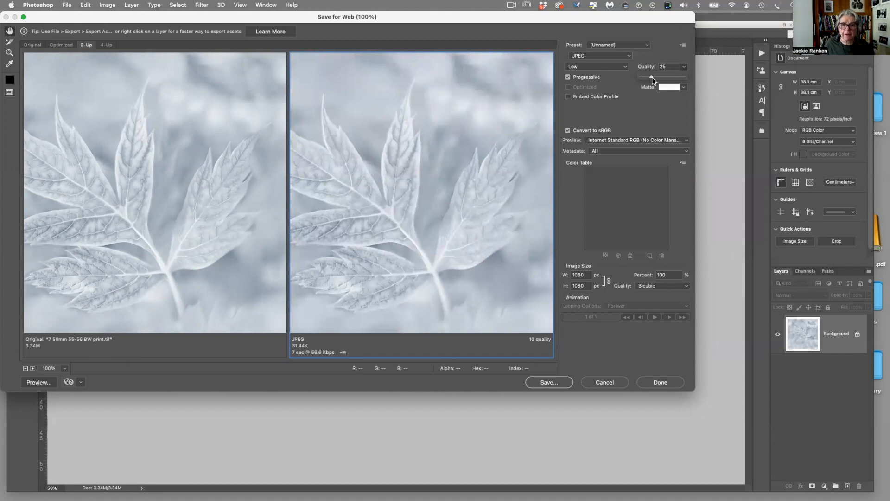
drag(652, 77, 660, 77)
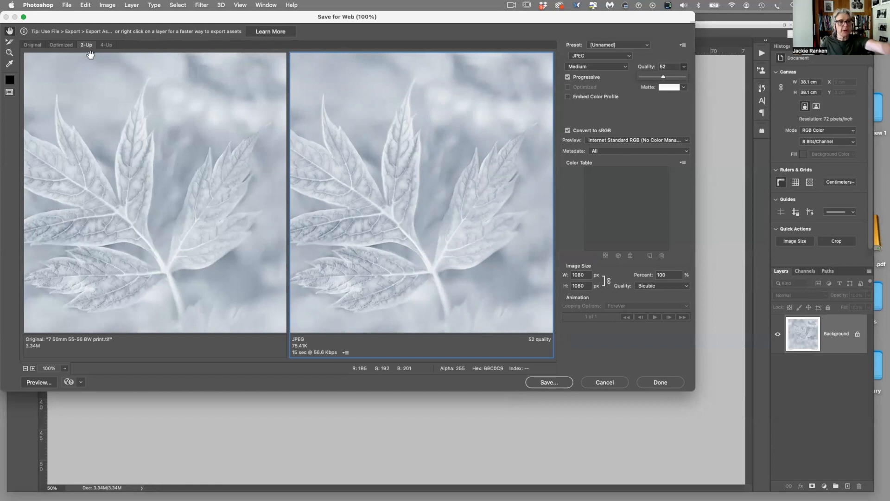
click(108, 45)
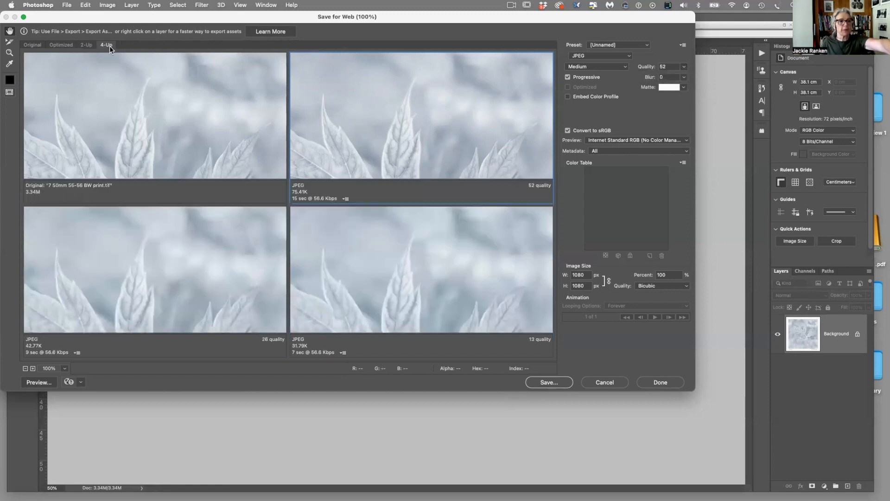
click(85, 46)
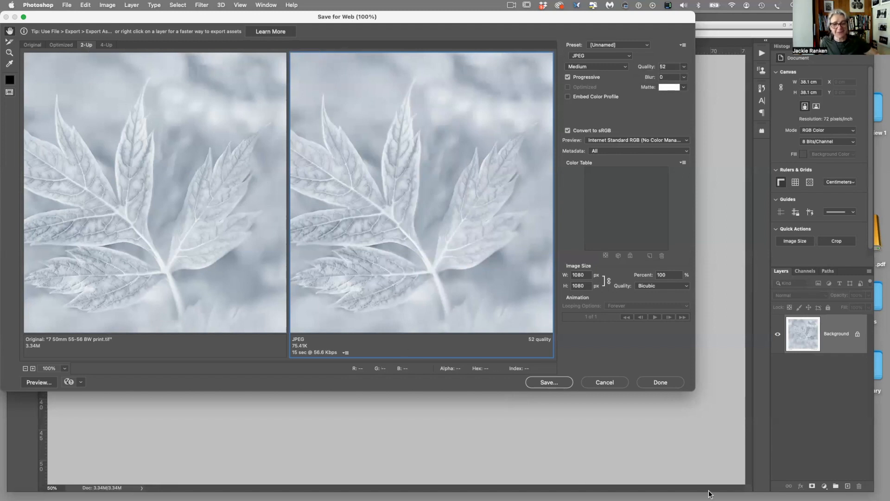
Save the optimized JPEG in the Twizel folder, named Leaf-Study-2023 followed by a hyphen and the photographer's surname
click(552, 386)
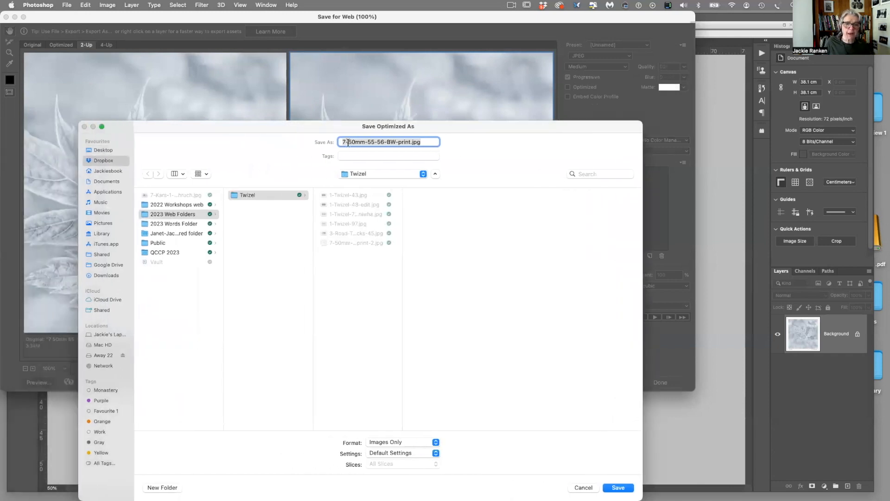
click(409, 142)
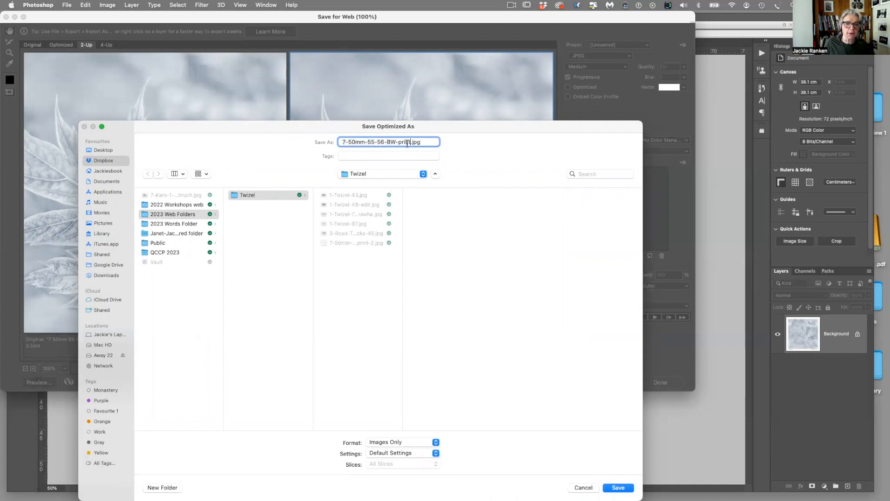
drag(410, 144, 315, 141)
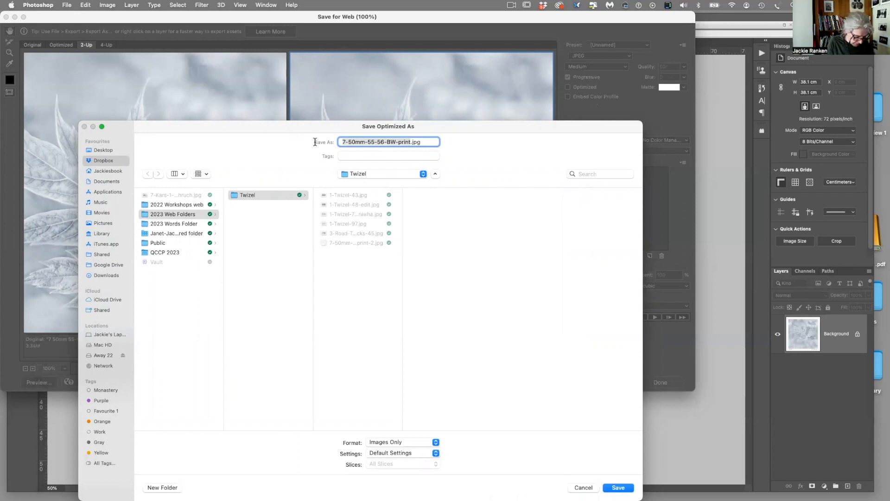
text(Leaf-)
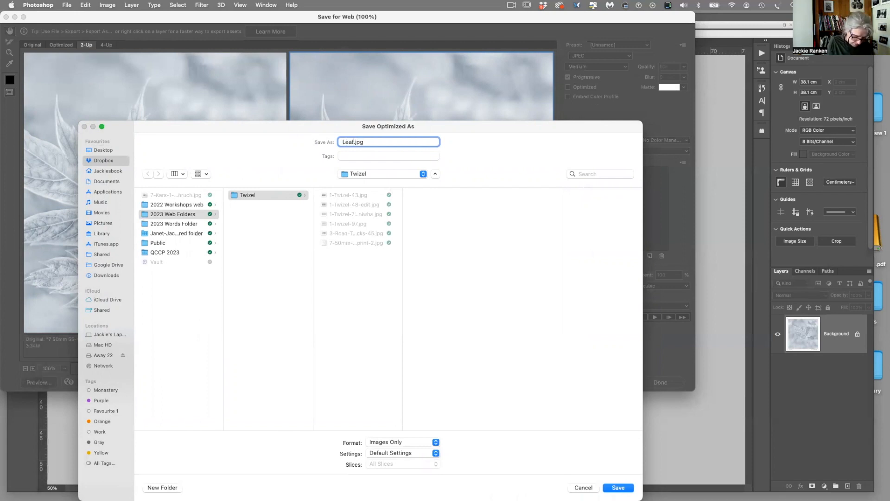
text(Study)
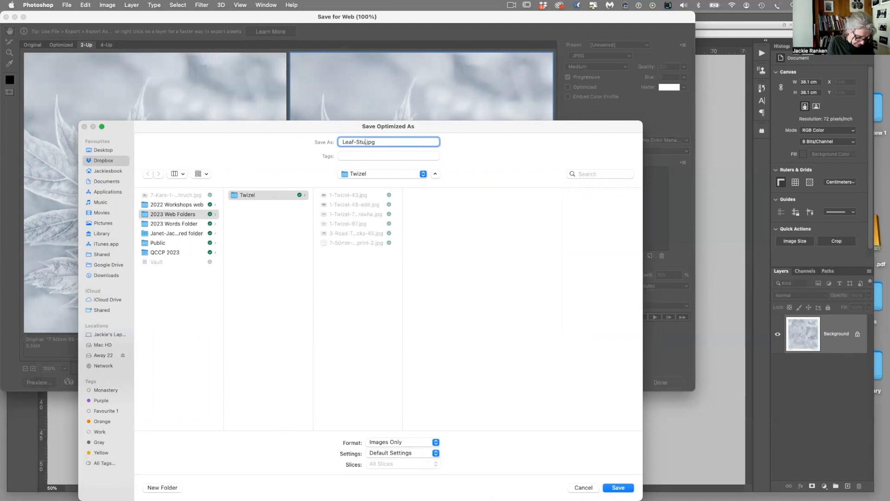
text(-)
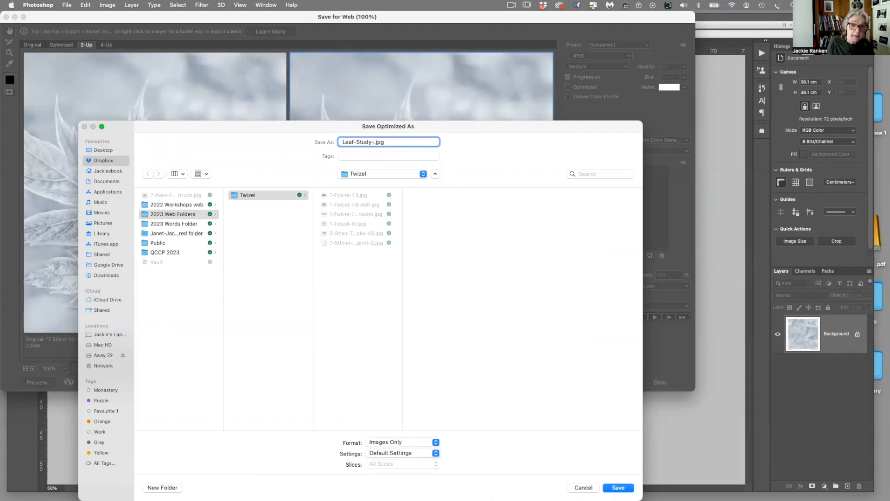
text(2023)
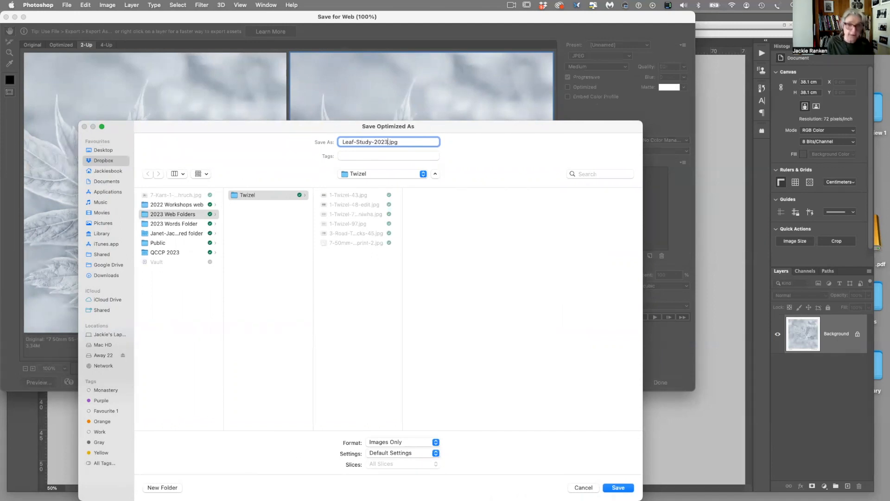
text(-Ranken)
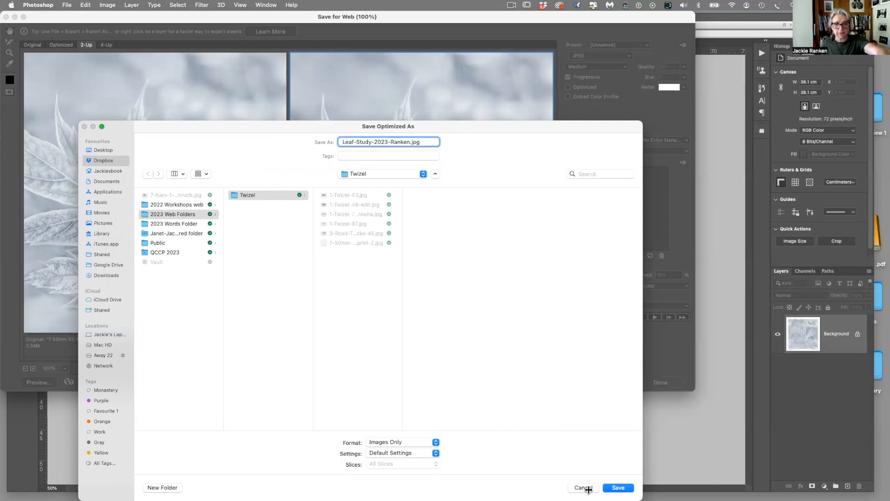
click(624, 488)
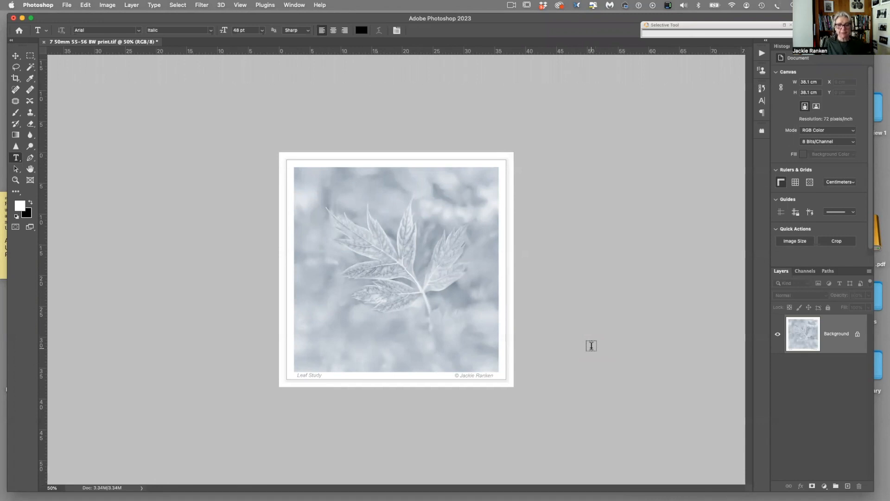
Go back in the document's history to the last Clone Stamp state and view the whole uncropped leaf photo
key(super+plus)
key(super+plus)
key(super+plus)
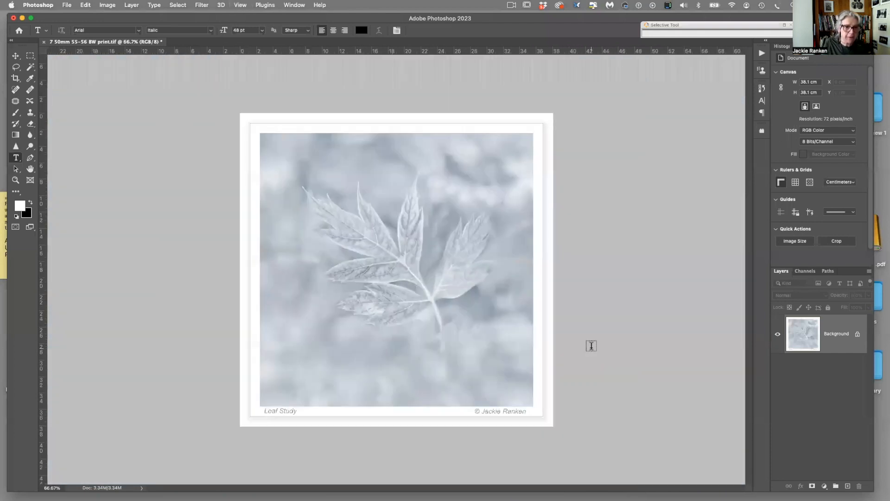
click(760, 89)
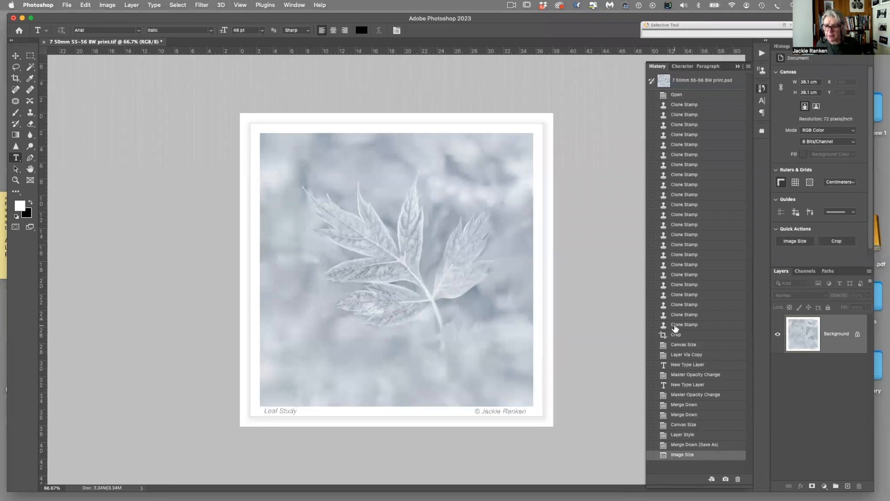
click(675, 326)
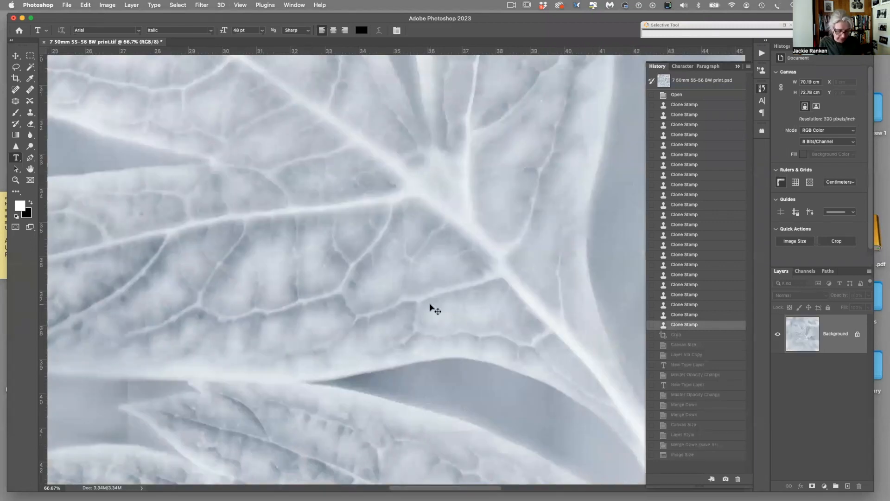
key(super+minus)
key(super+minus)
key(super+minus)
key(super+minus)
key(super+minus)
key(super+minus)
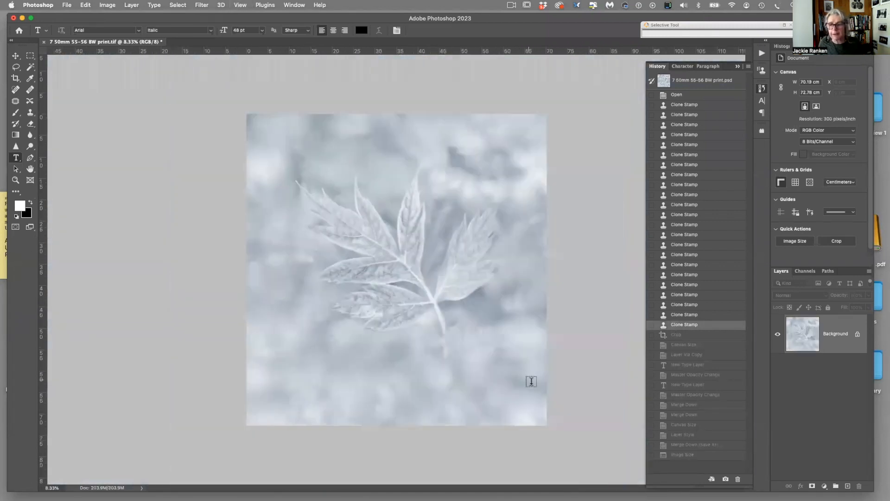
Review the edits in order through the history states, from Crop and Canvas Size to Layer Style, Merge Down and Image Size
click(677, 335)
click(675, 346)
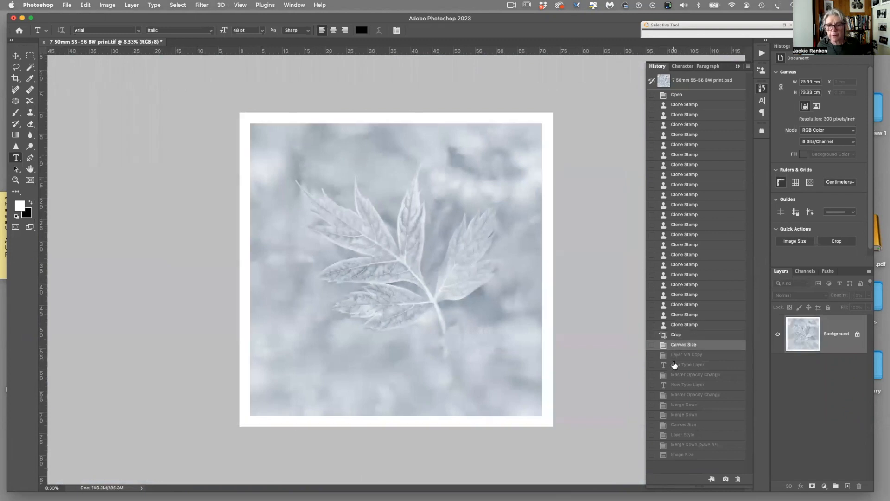
click(675, 366)
click(675, 375)
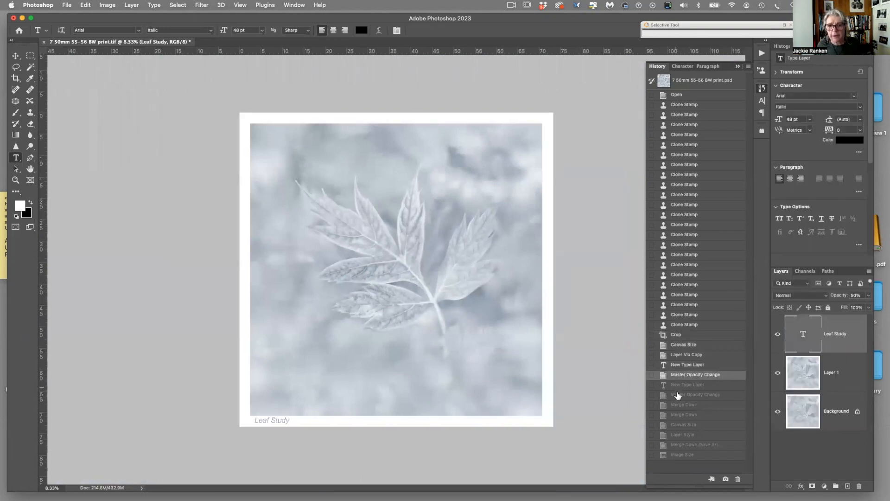
click(677, 395)
click(681, 414)
click(681, 425)
click(683, 435)
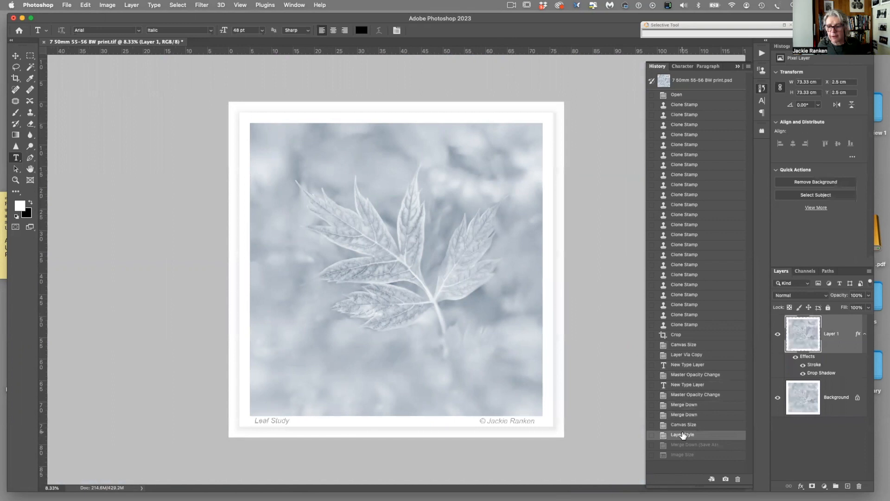
click(680, 446)
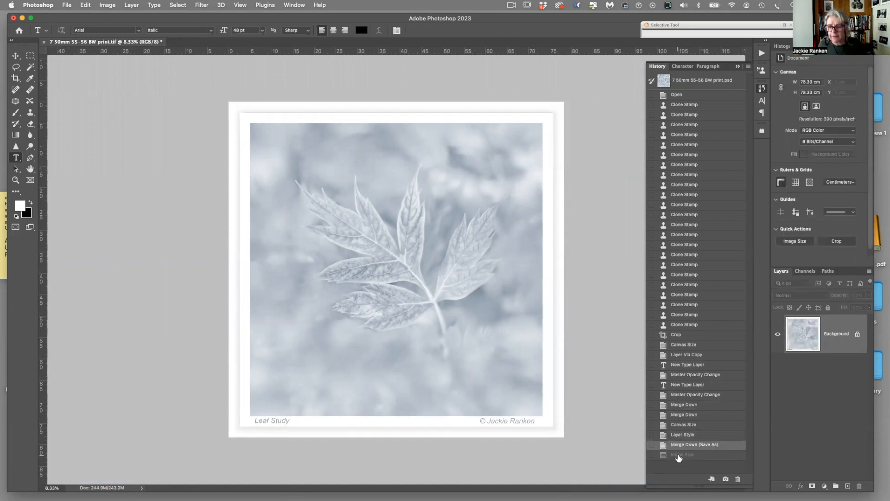
click(678, 457)
Return the document to its Layer Style history state and check which effects are applied to Layer 1
click(824, 486)
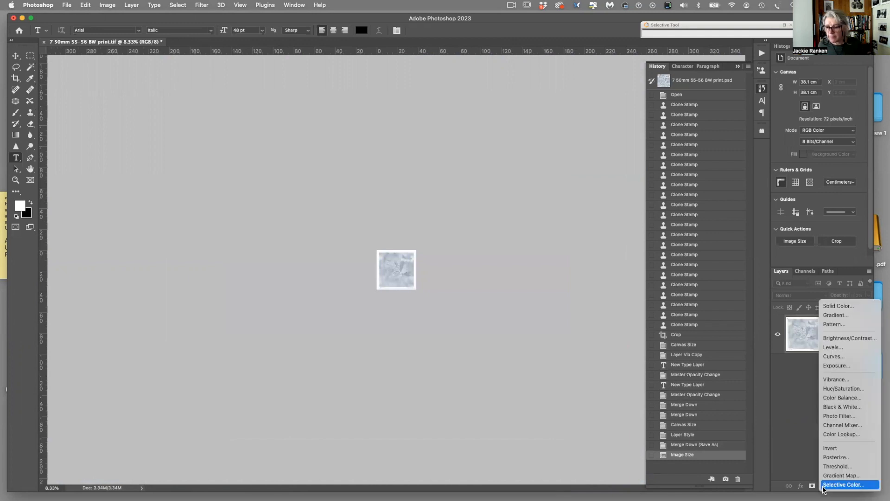
click(811, 490)
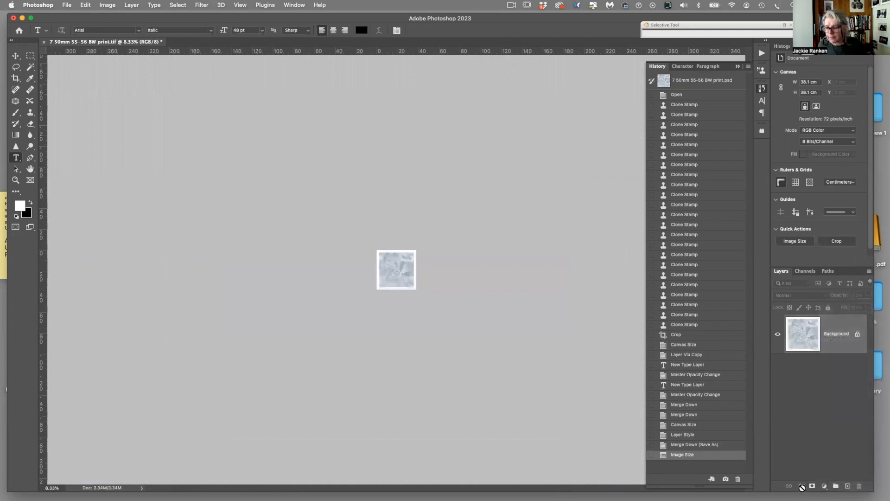
click(681, 444)
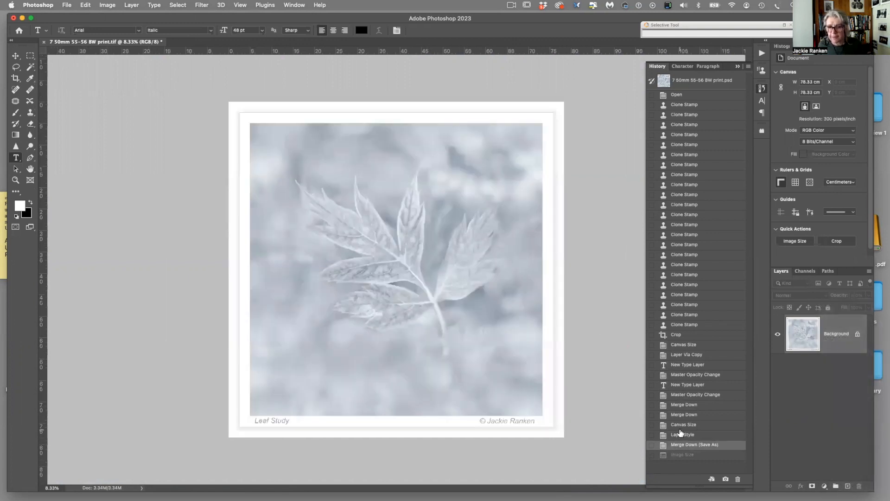
click(680, 427)
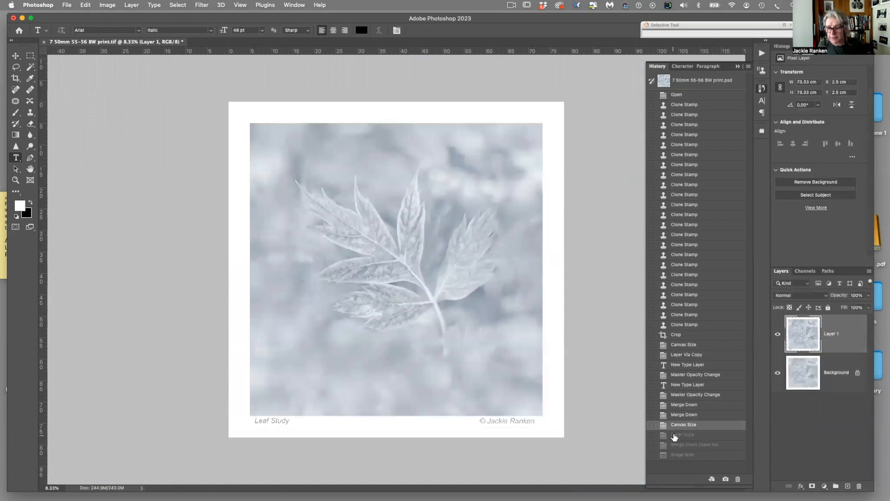
click(677, 435)
click(801, 485)
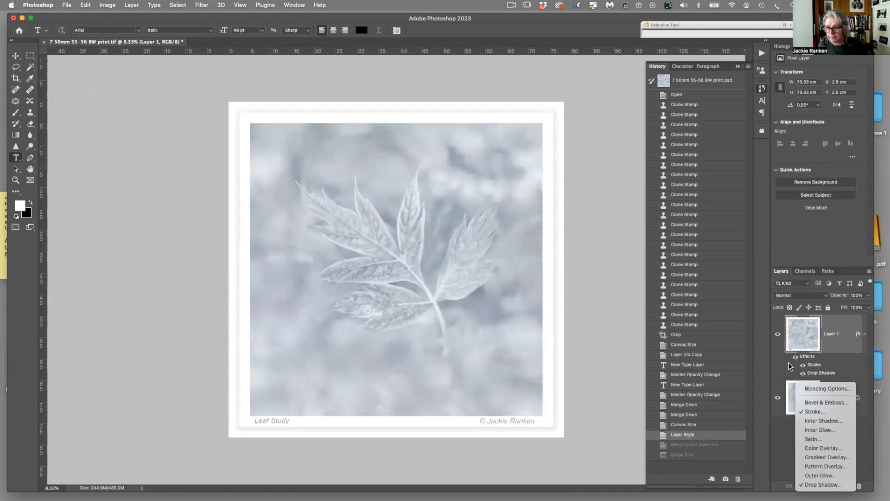
click(791, 367)
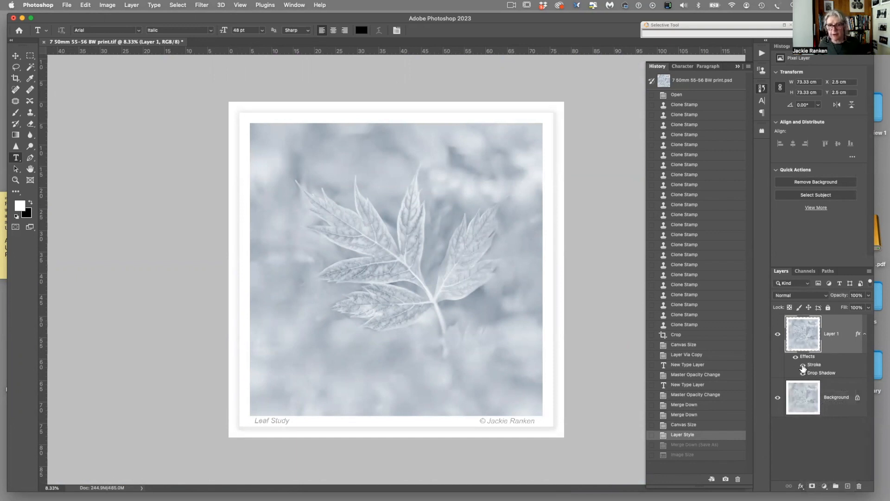
Toggle the visibility of Layer 1's Stroke and Drop Shadow effects to compare the mat with and without them
click(803, 365)
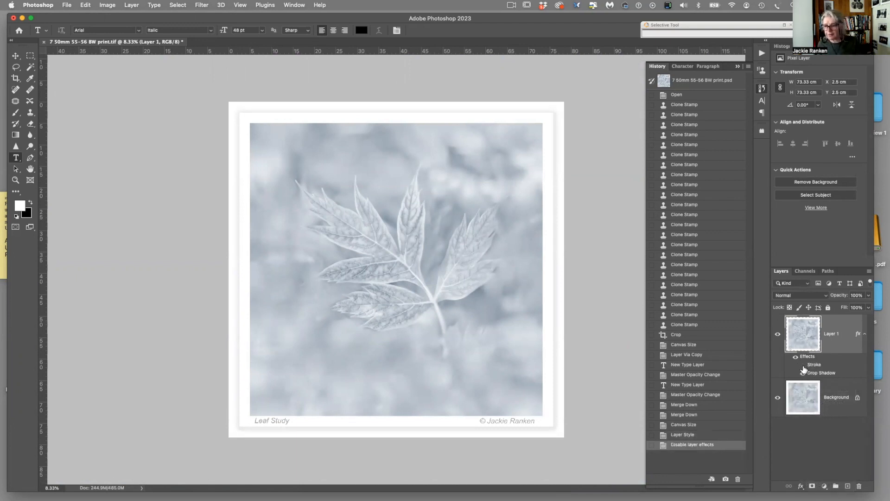
click(803, 373)
click(803, 365)
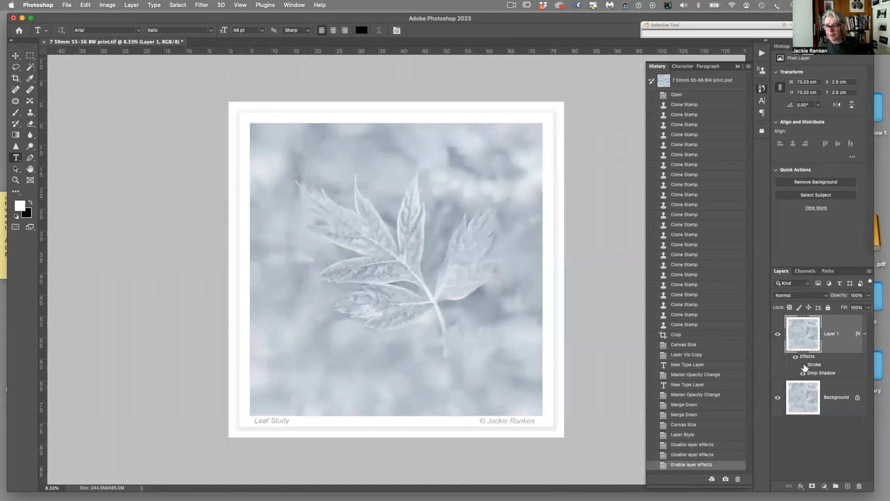